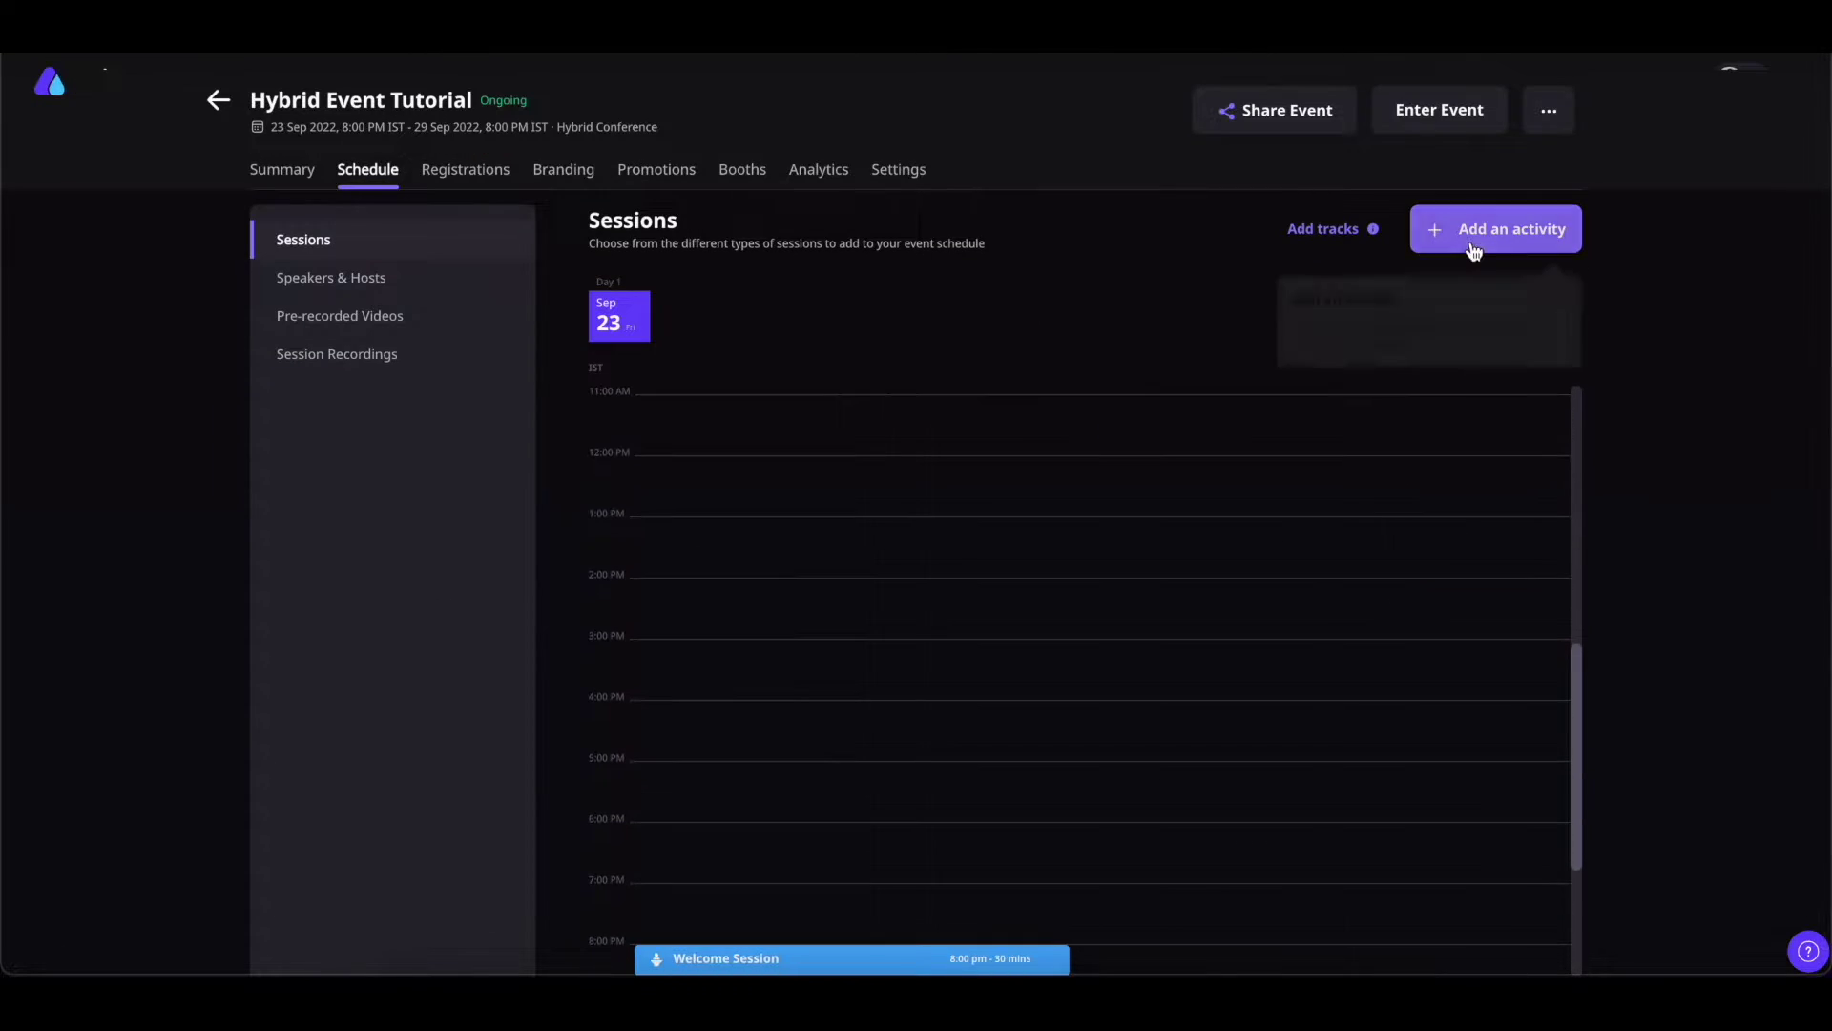
Add a new session activity named 'Session Name'
left_click(1414, 250)
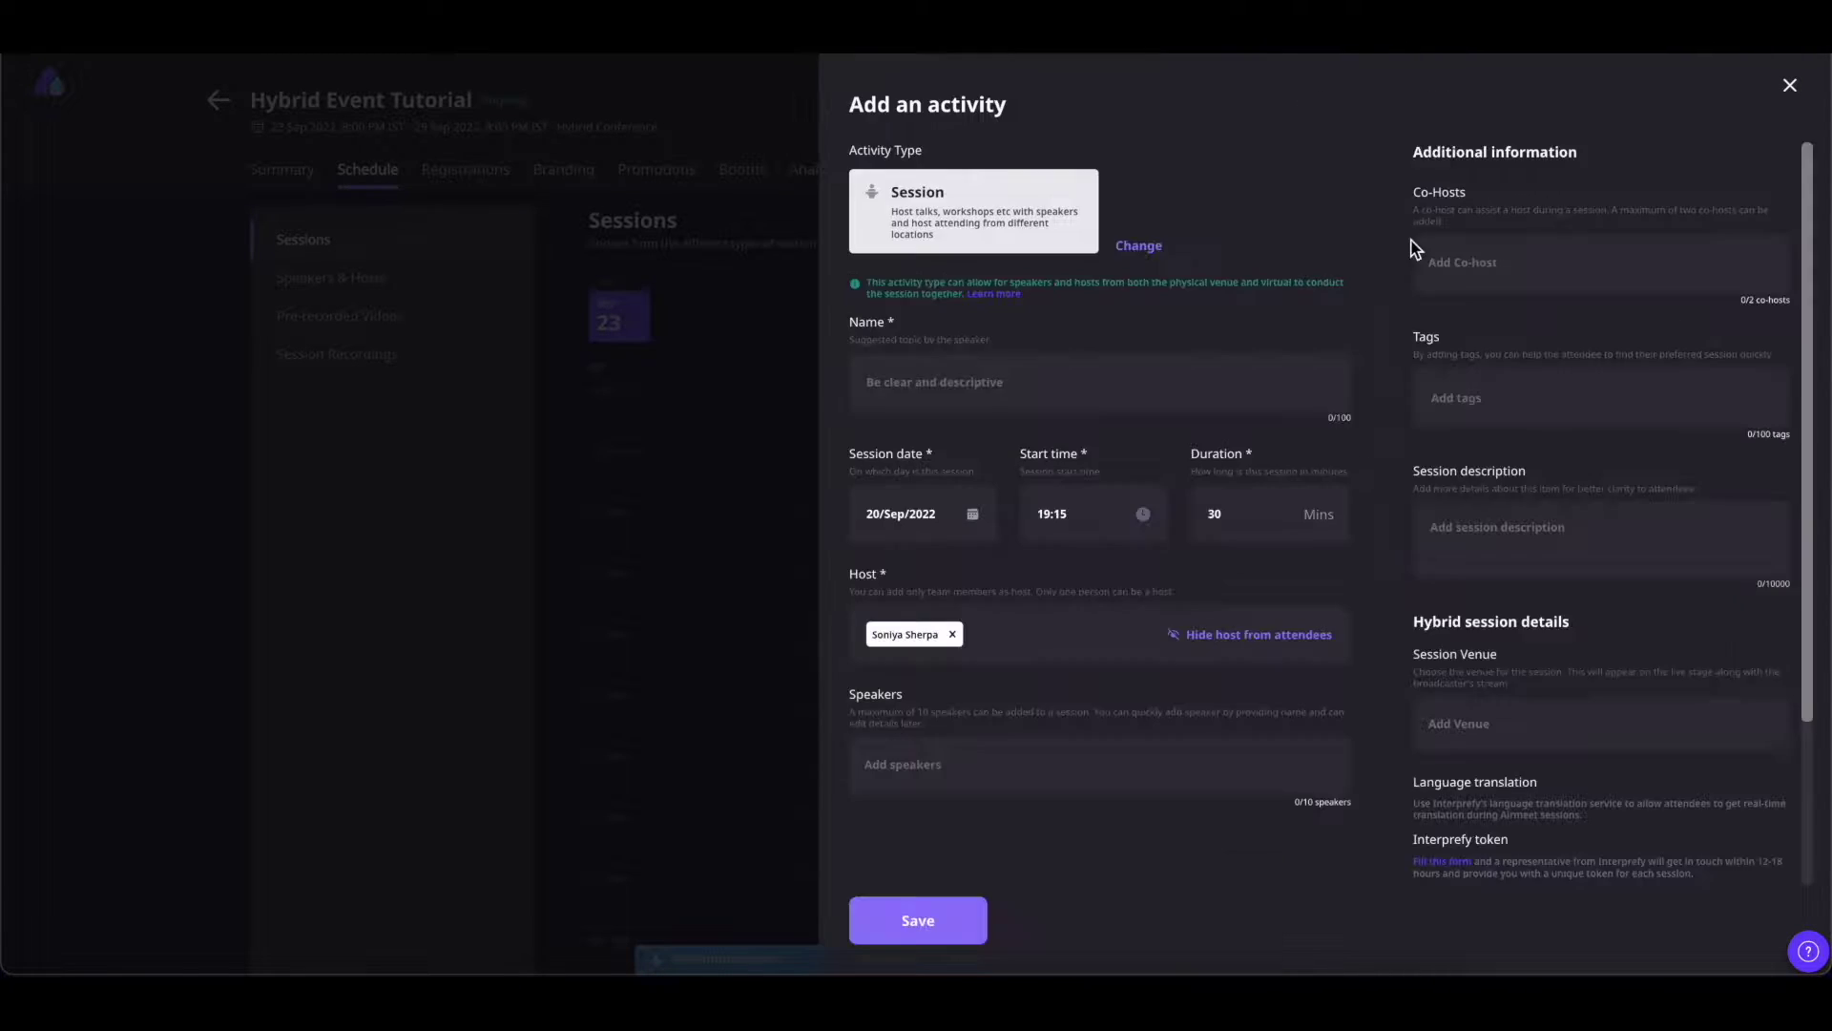
left_click(978, 386)
type("Session Name")
Schedule the session for 22 Sep 2022 at 19:30, lasting 60 minutes
left_click(970, 513)
left_click(1011, 709)
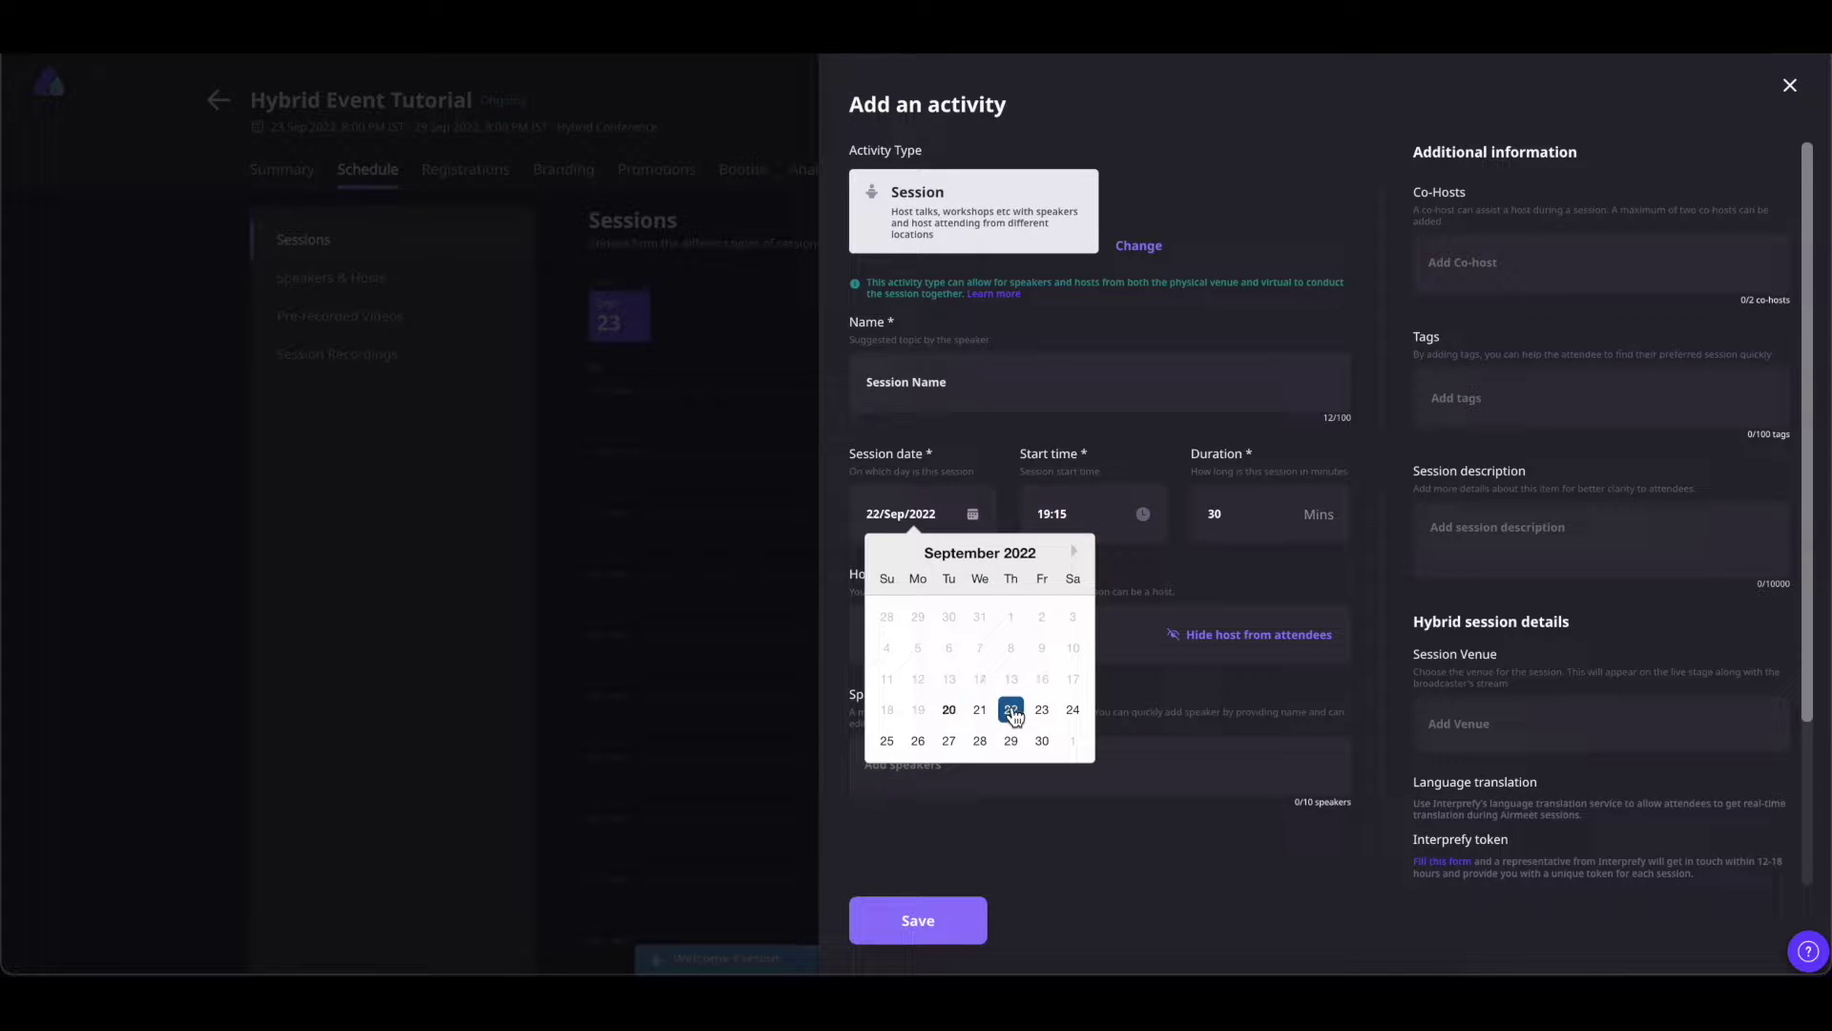
left_click(1142, 515)
left_click(1054, 701)
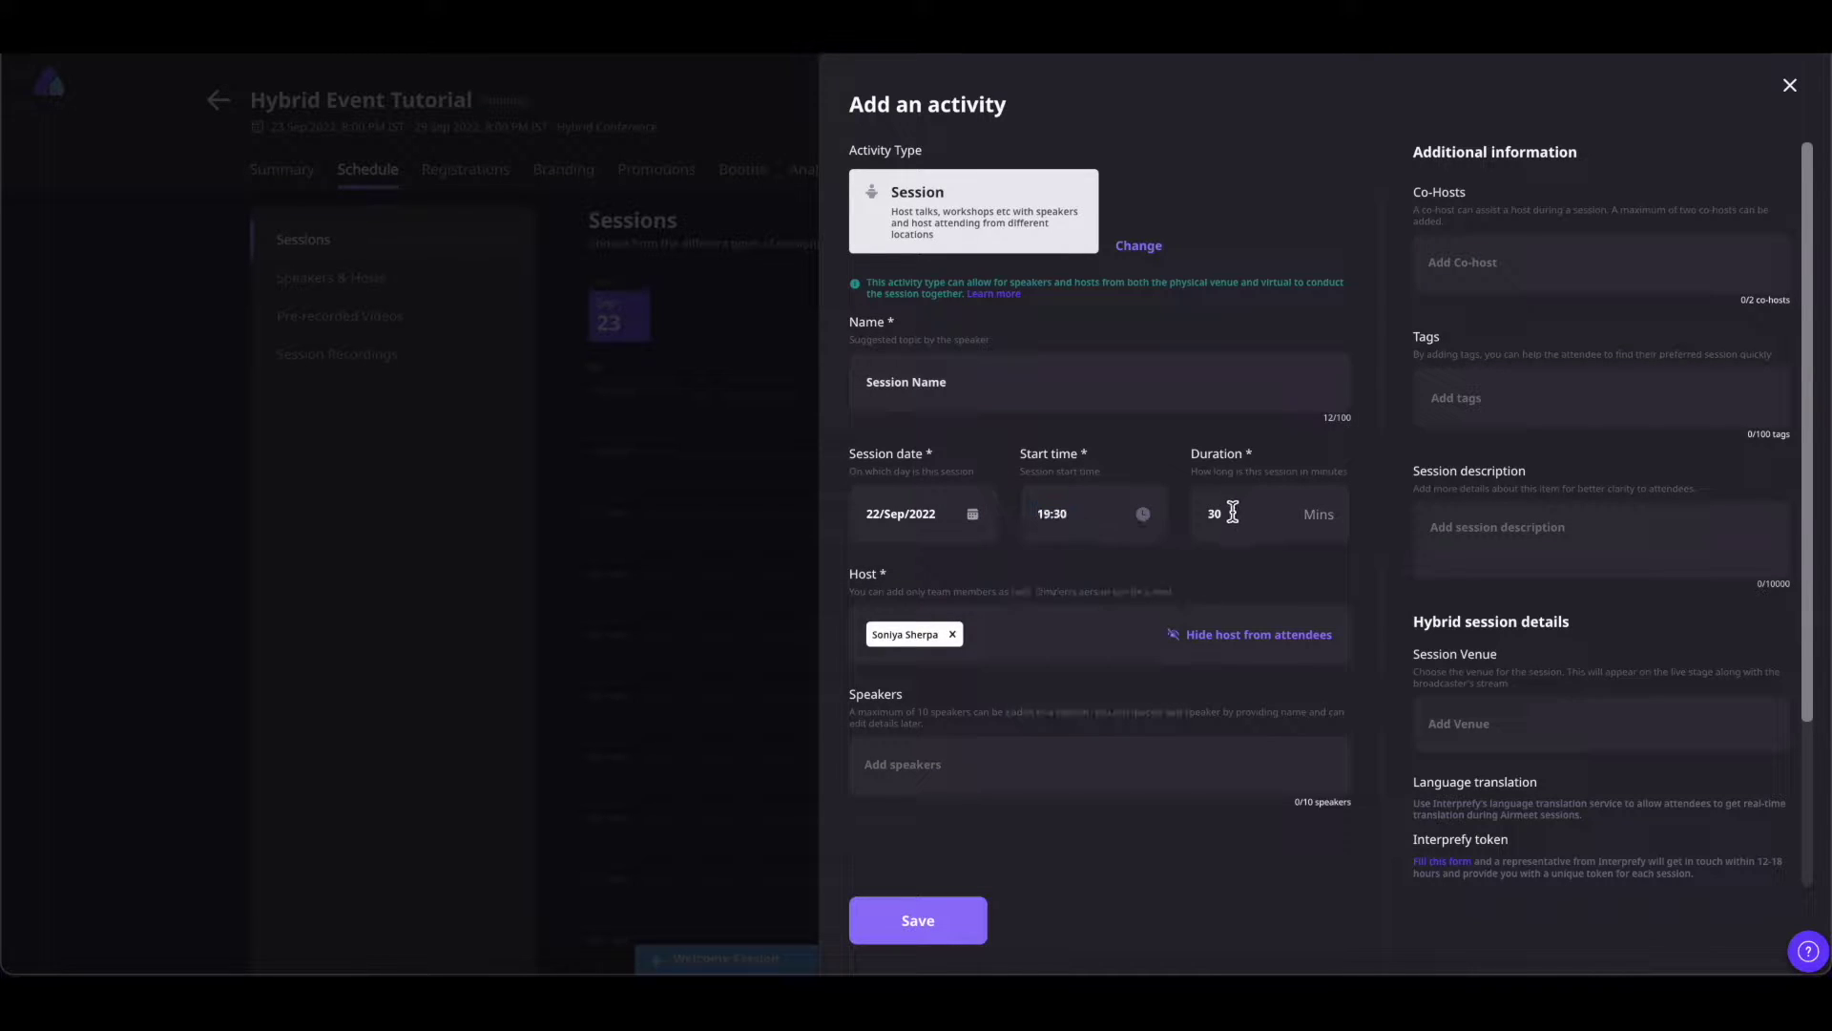
left_click_drag(1226, 514, 1207, 514)
type("60")
left_click(1017, 646)
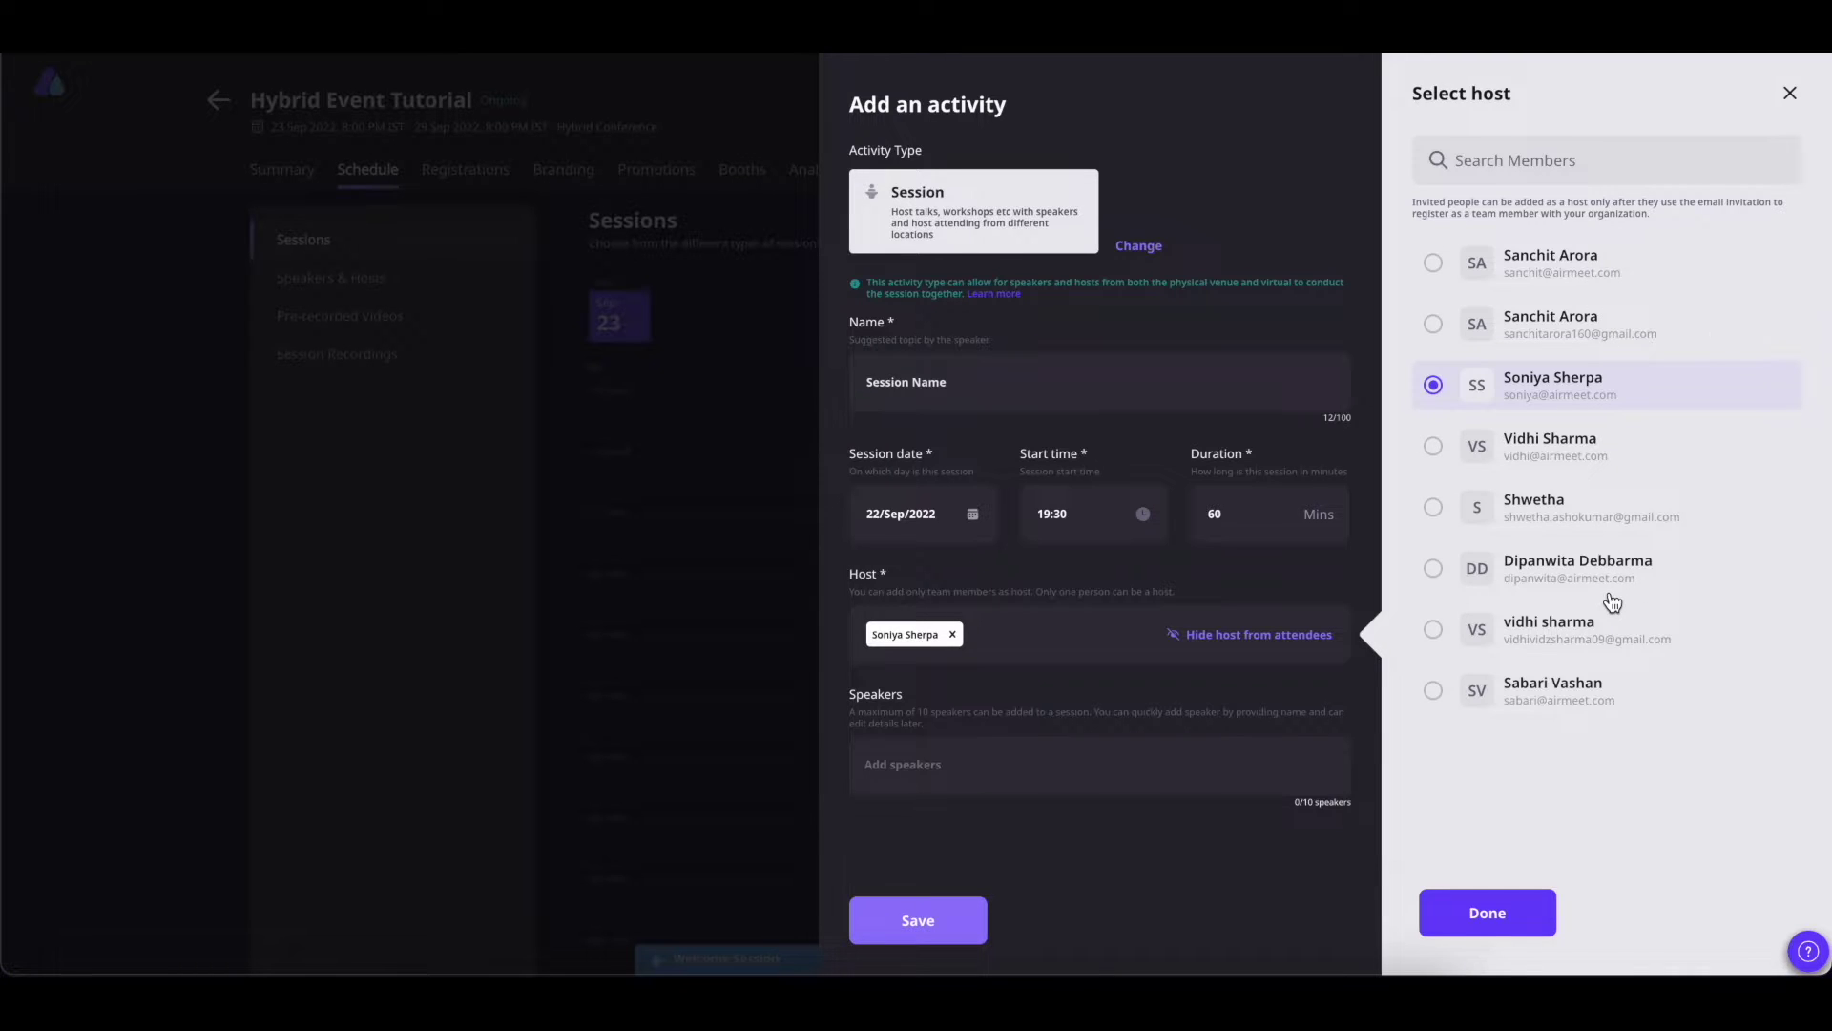
Pick a different team member as host and toggle host visibility on and back off
left_click(1432, 569)
left_click(1523, 930)
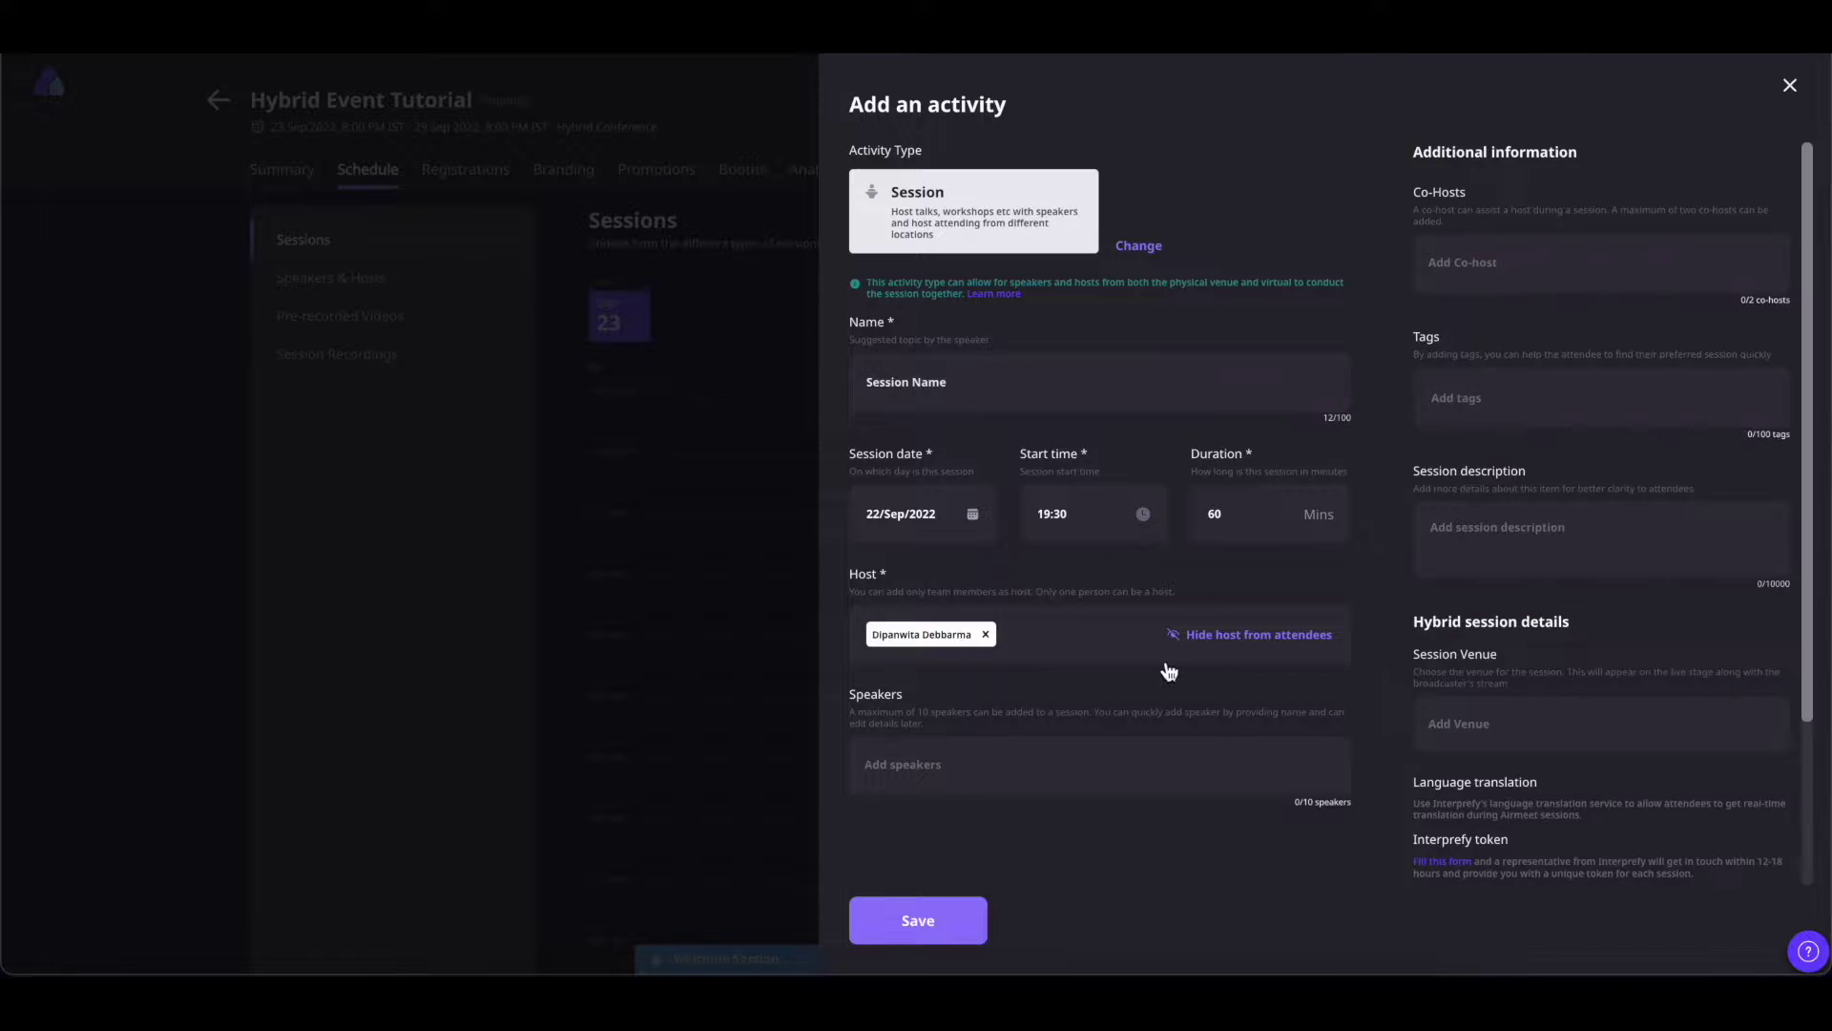
left_click(1233, 638)
left_click(1262, 637)
Reselect the original team member as the session host
left_click(1055, 642)
left_click(1505, 379)
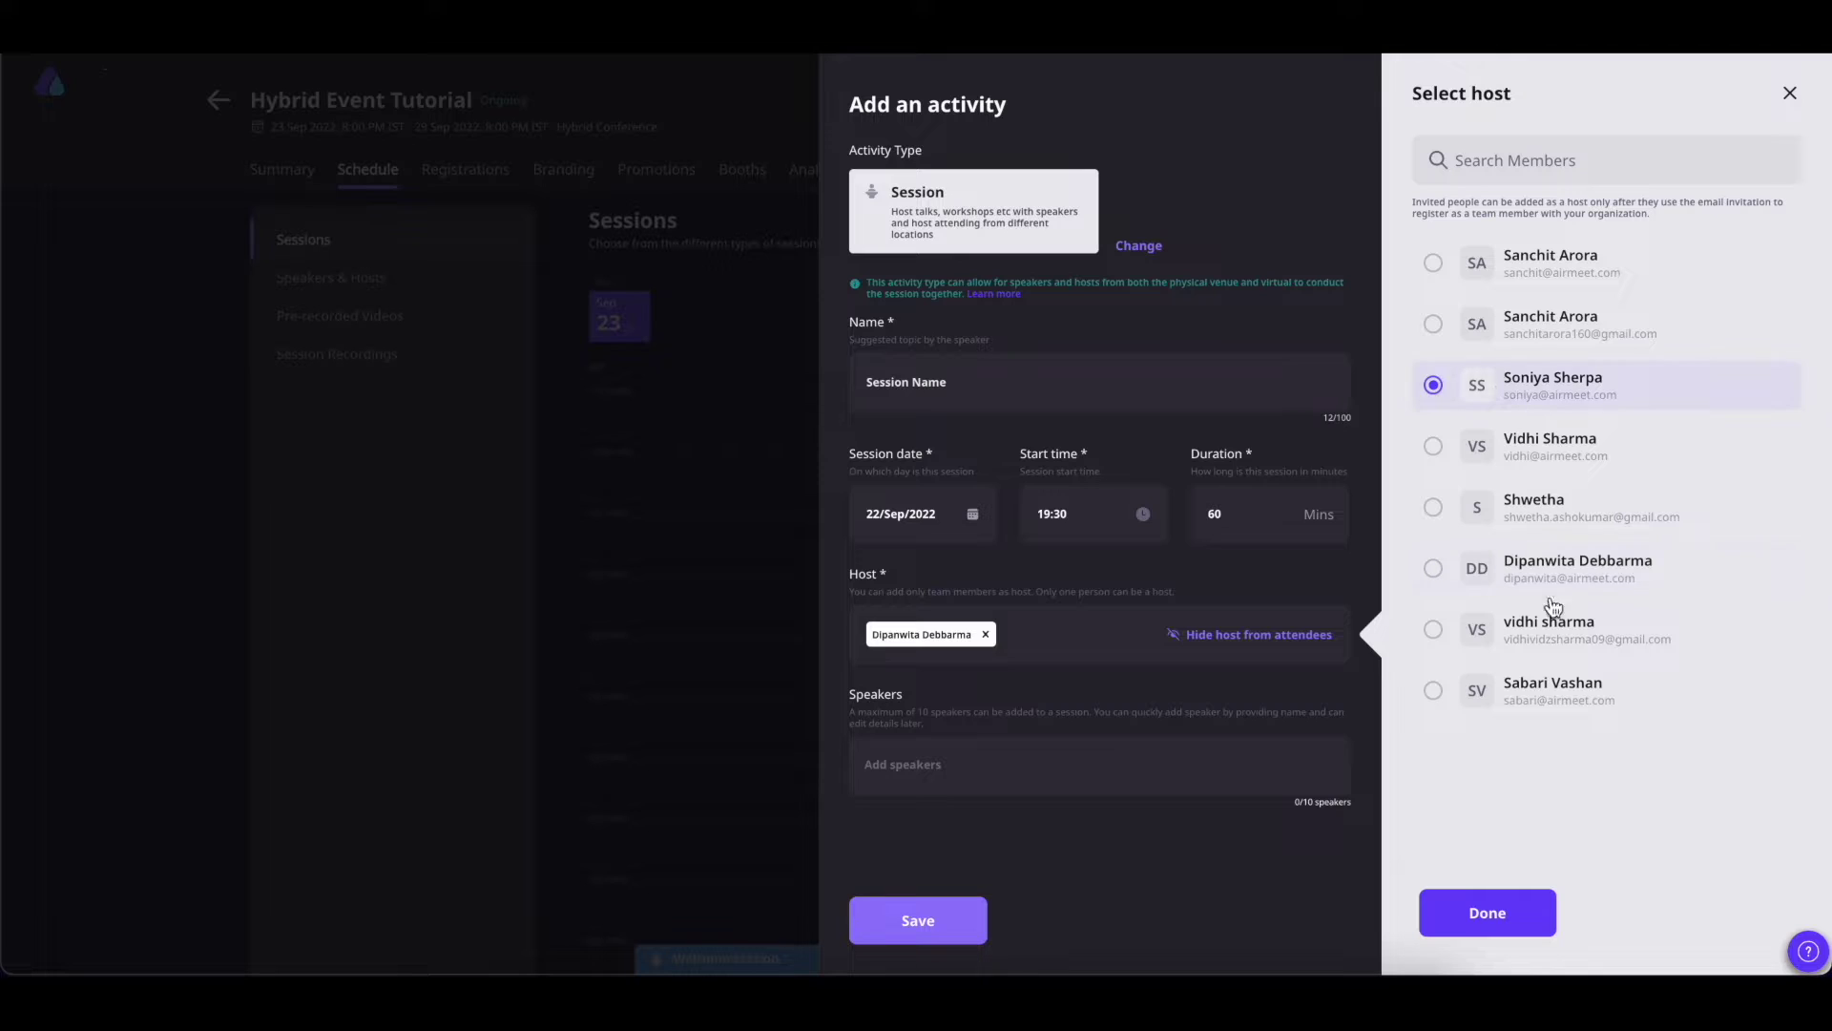
left_click(1501, 922)
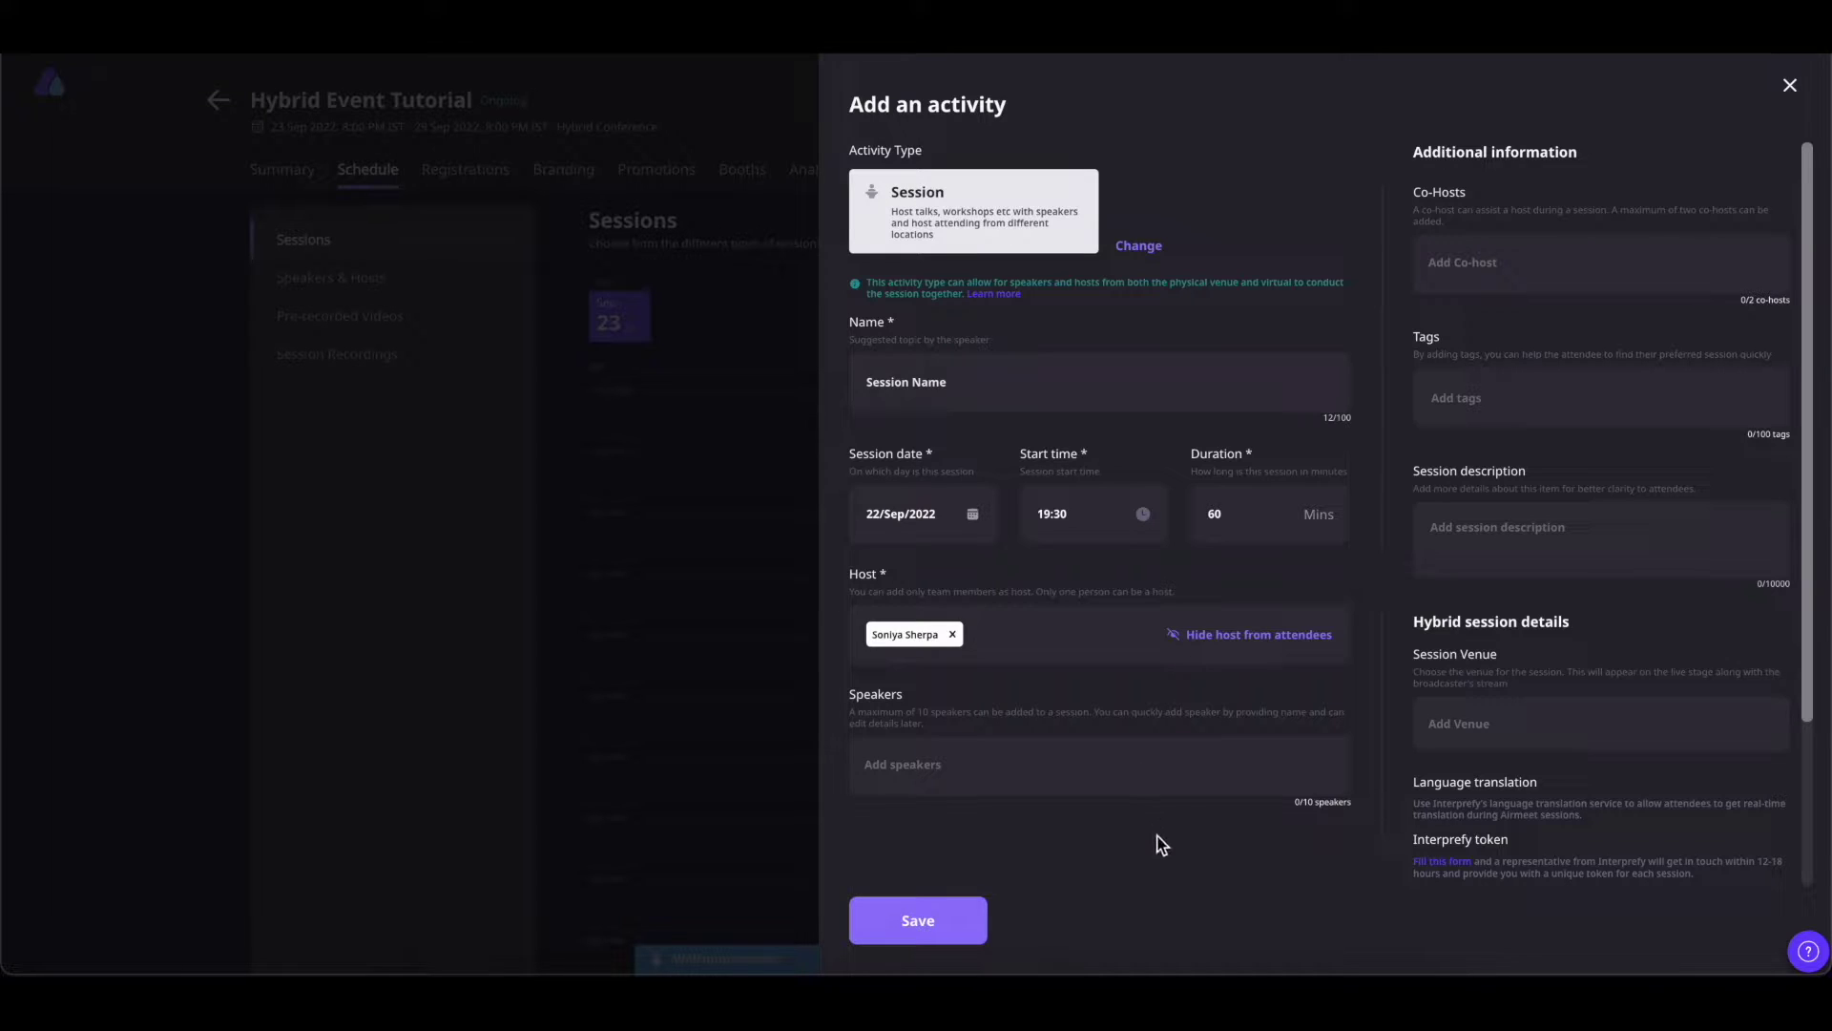
left_click(992, 780)
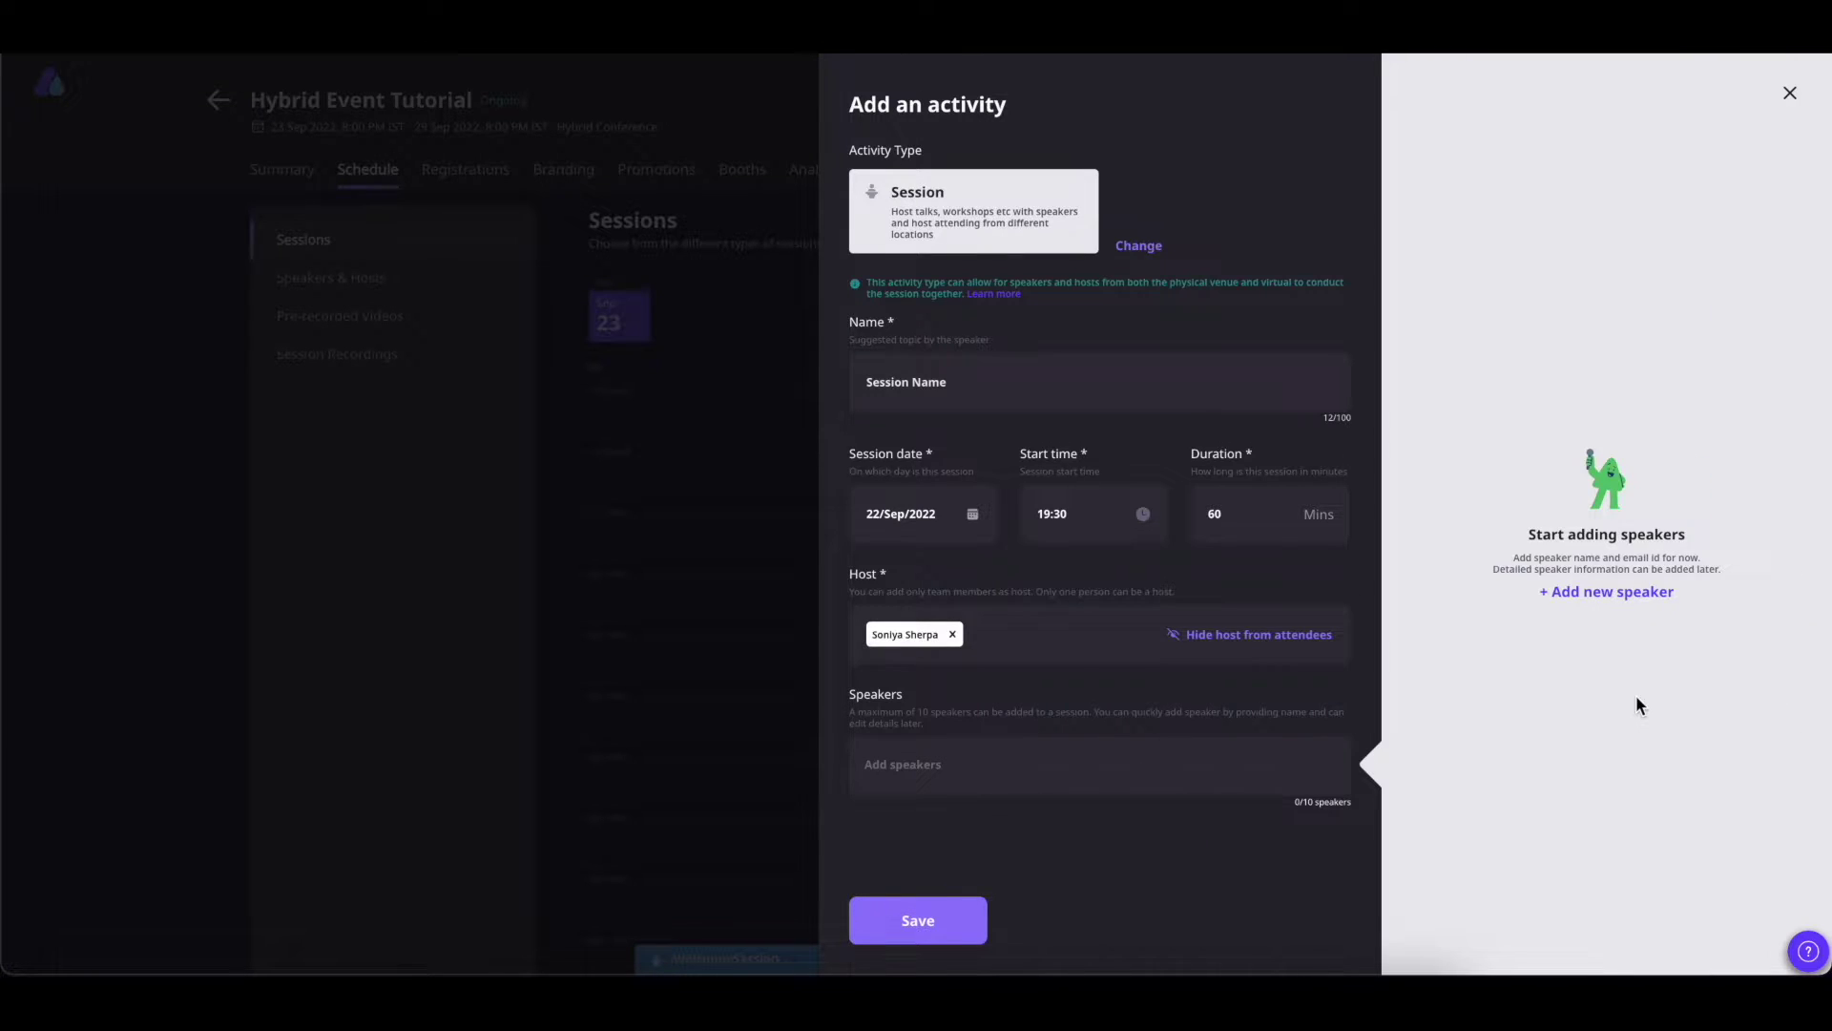
Create and save a new speaker attending in Hybrid mode, with full profile details
left_click(1612, 595)
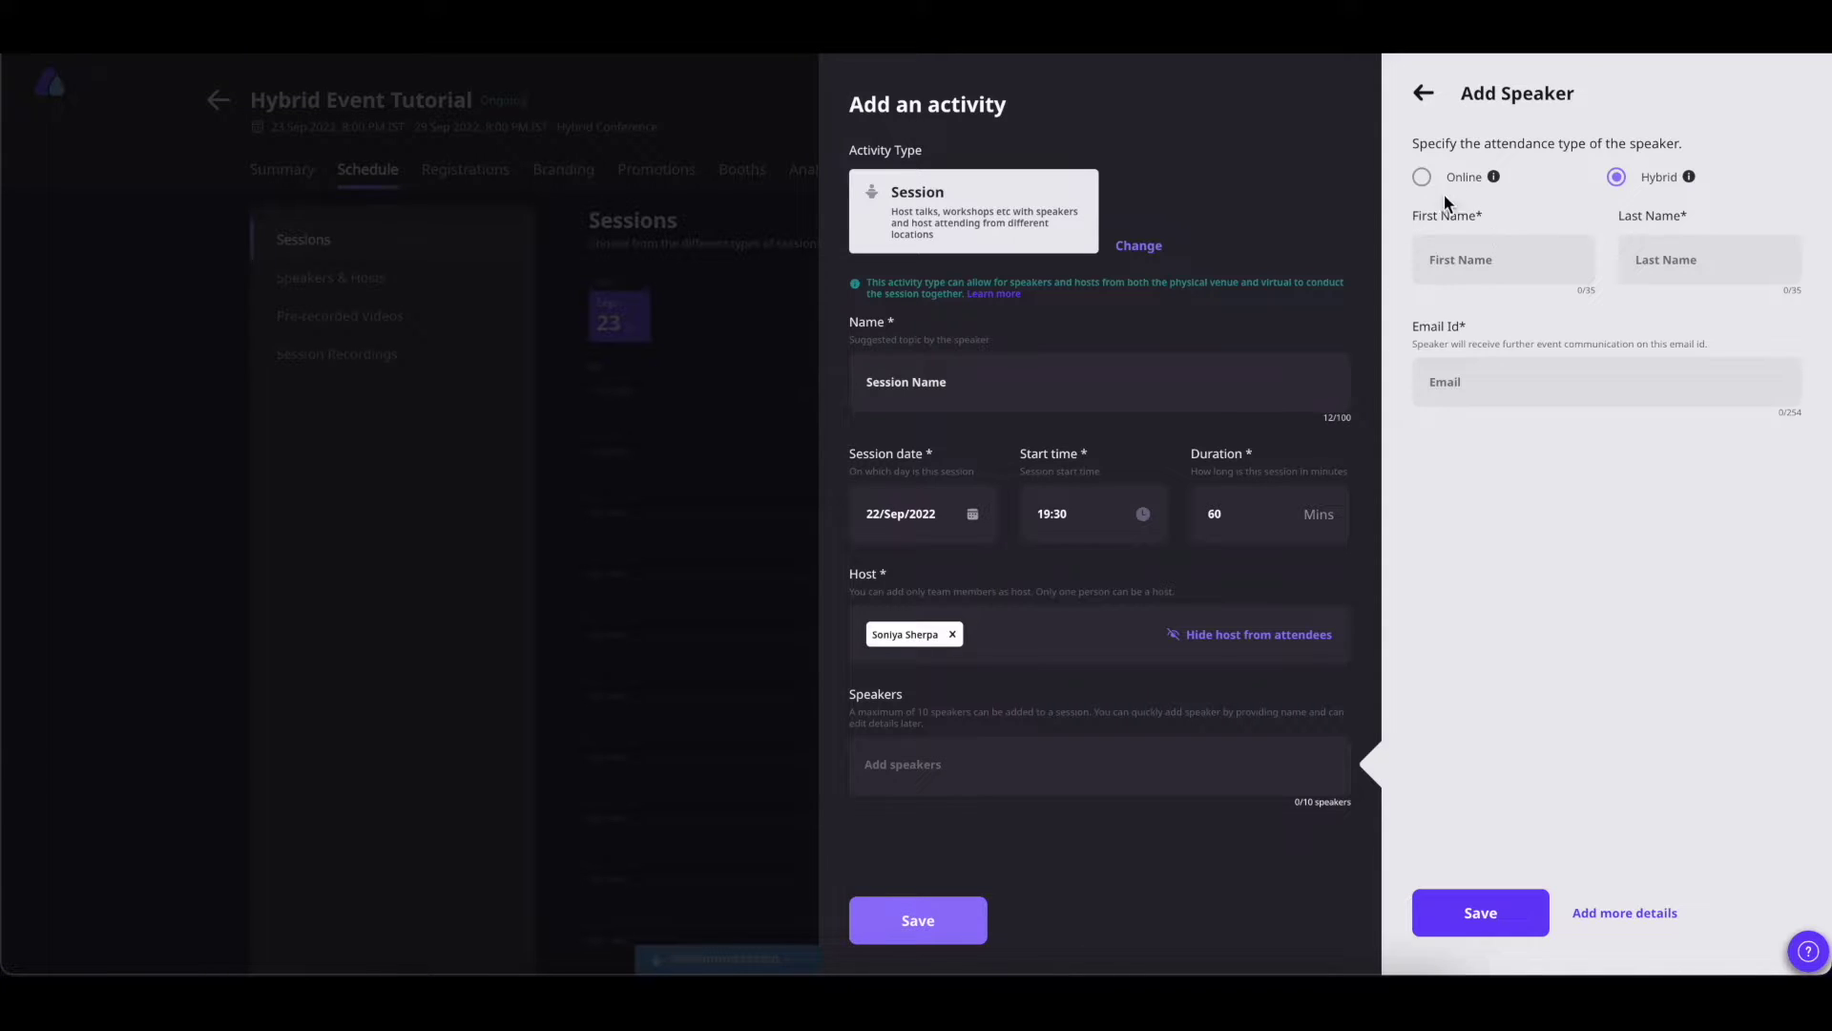
left_click(1420, 177)
left_click(1615, 179)
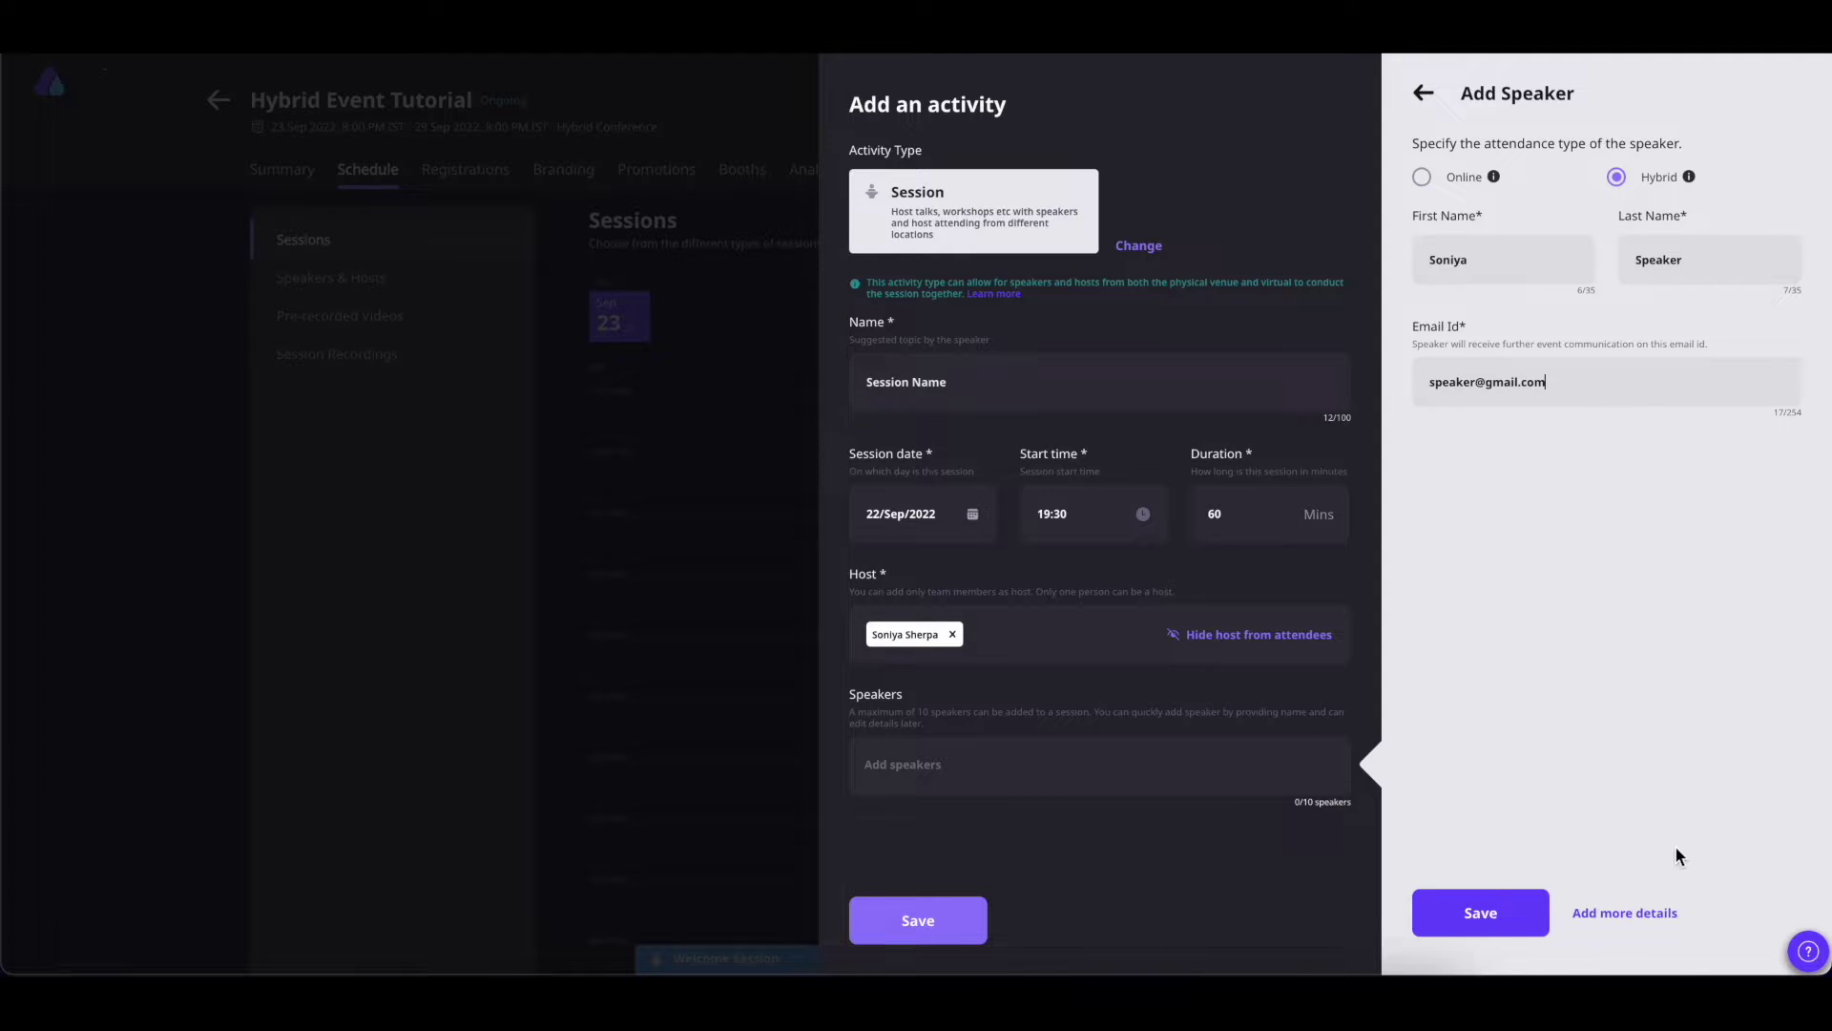
left_click(1625, 914)
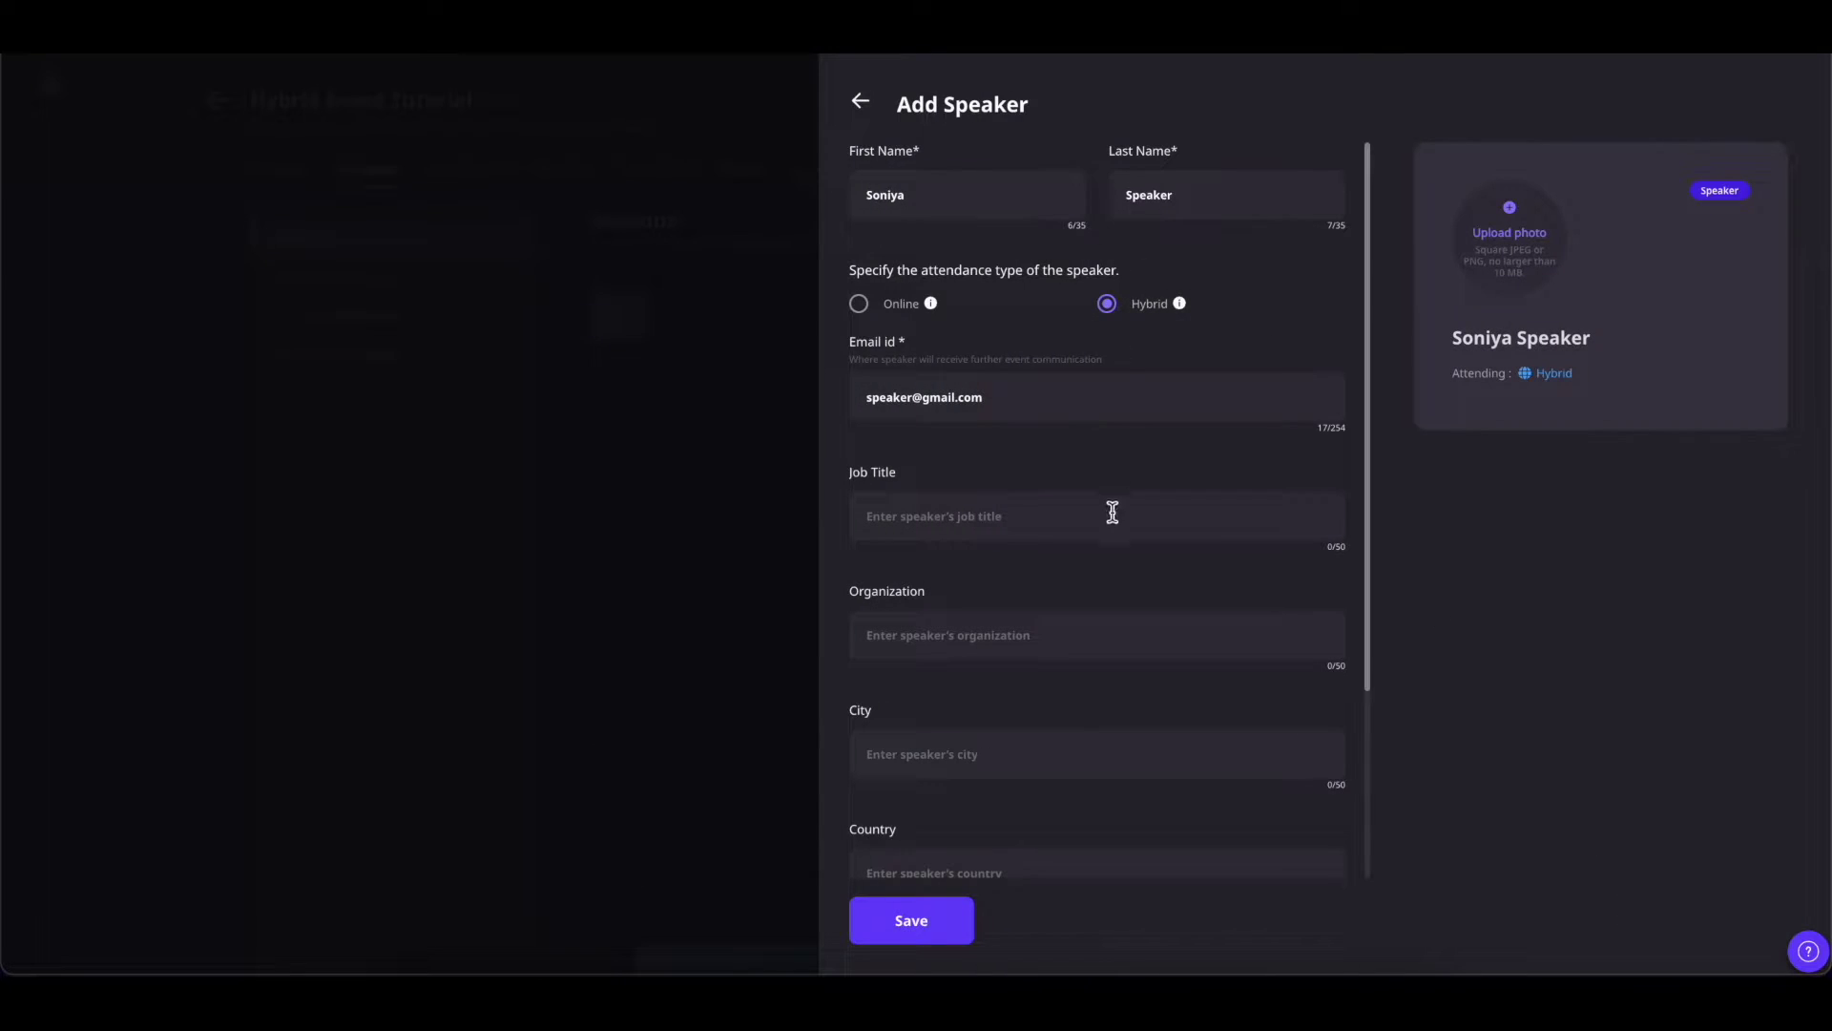
scroll(1110, 515, "down", 1)
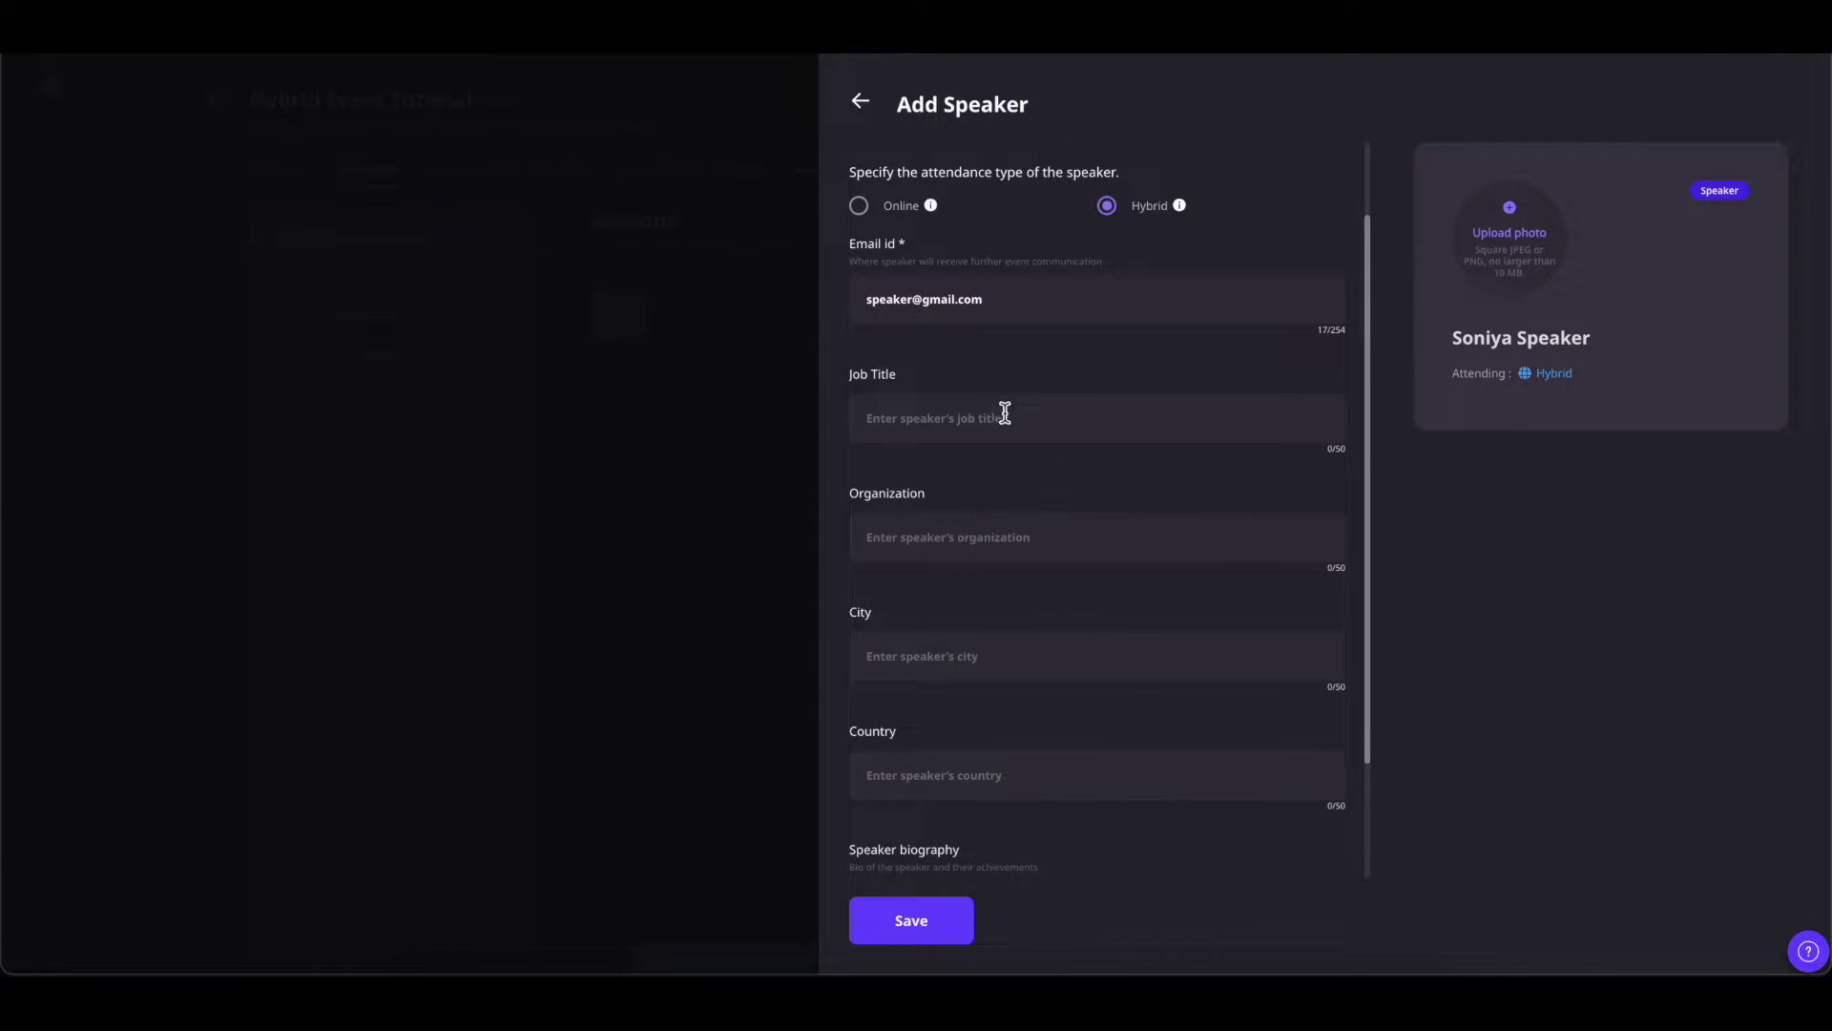
scroll(970, 713, "down", 2)
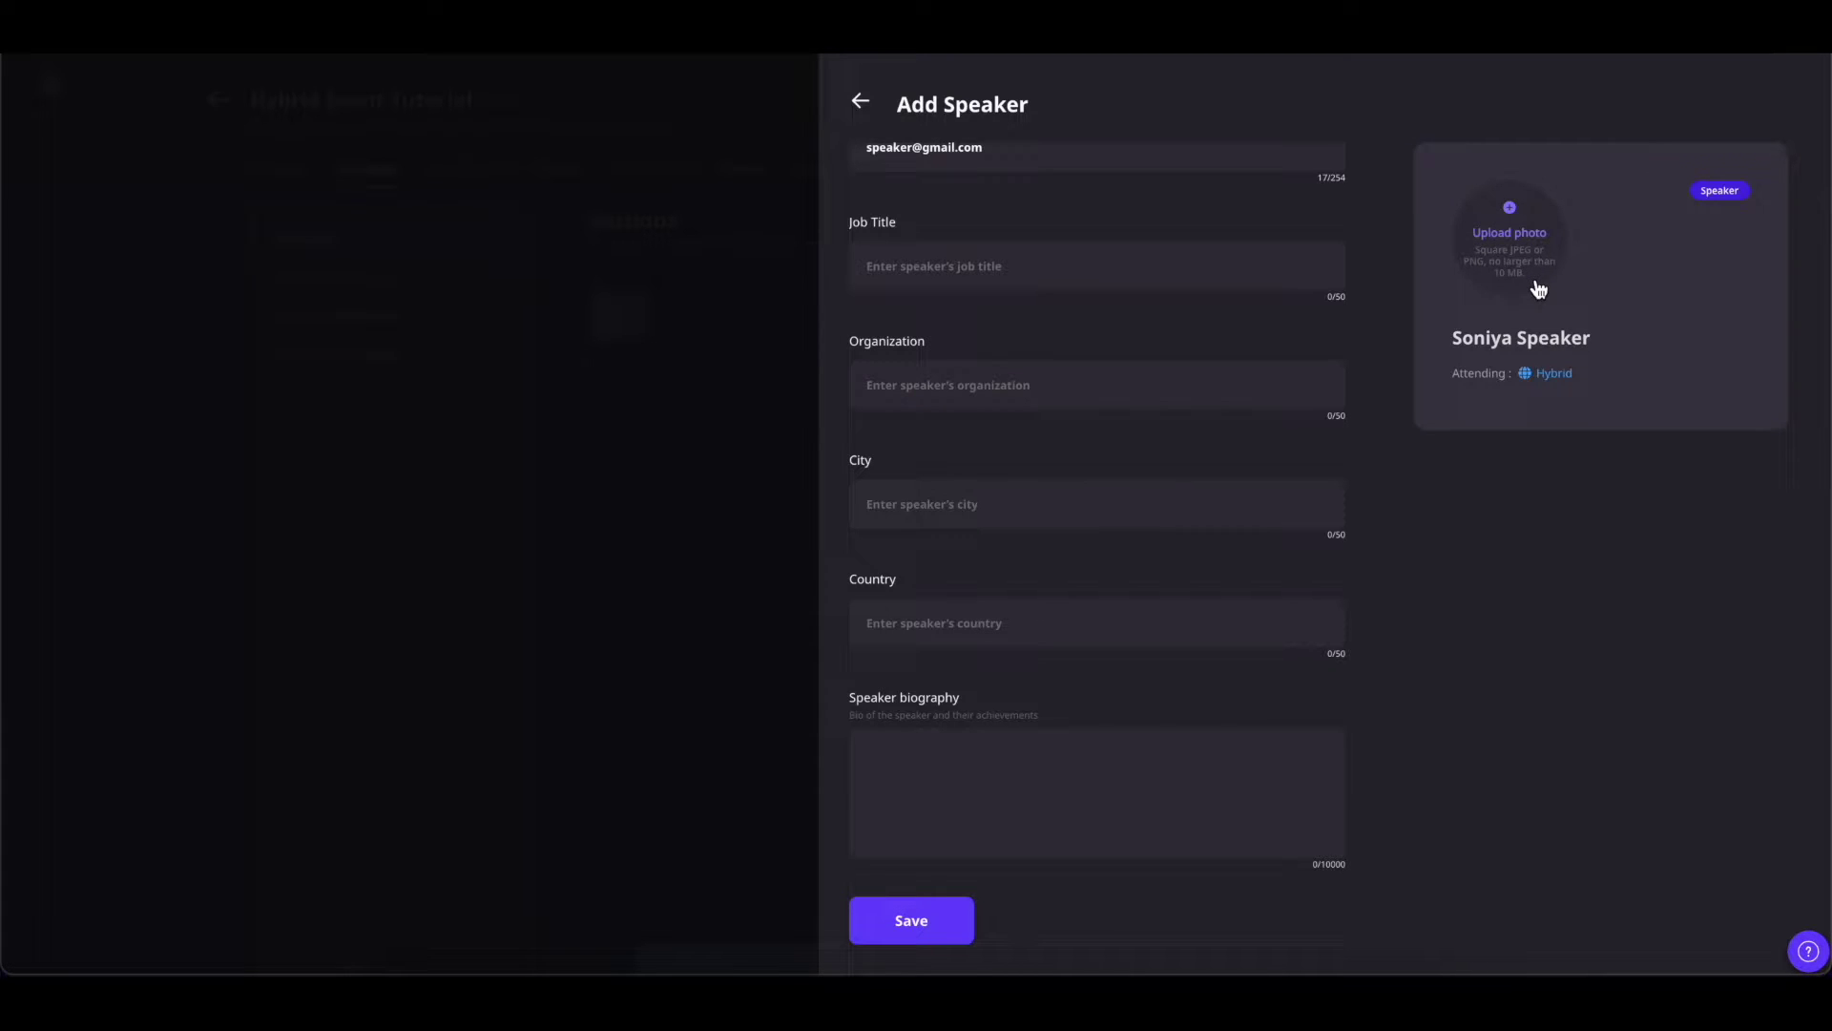
left_click(949, 922)
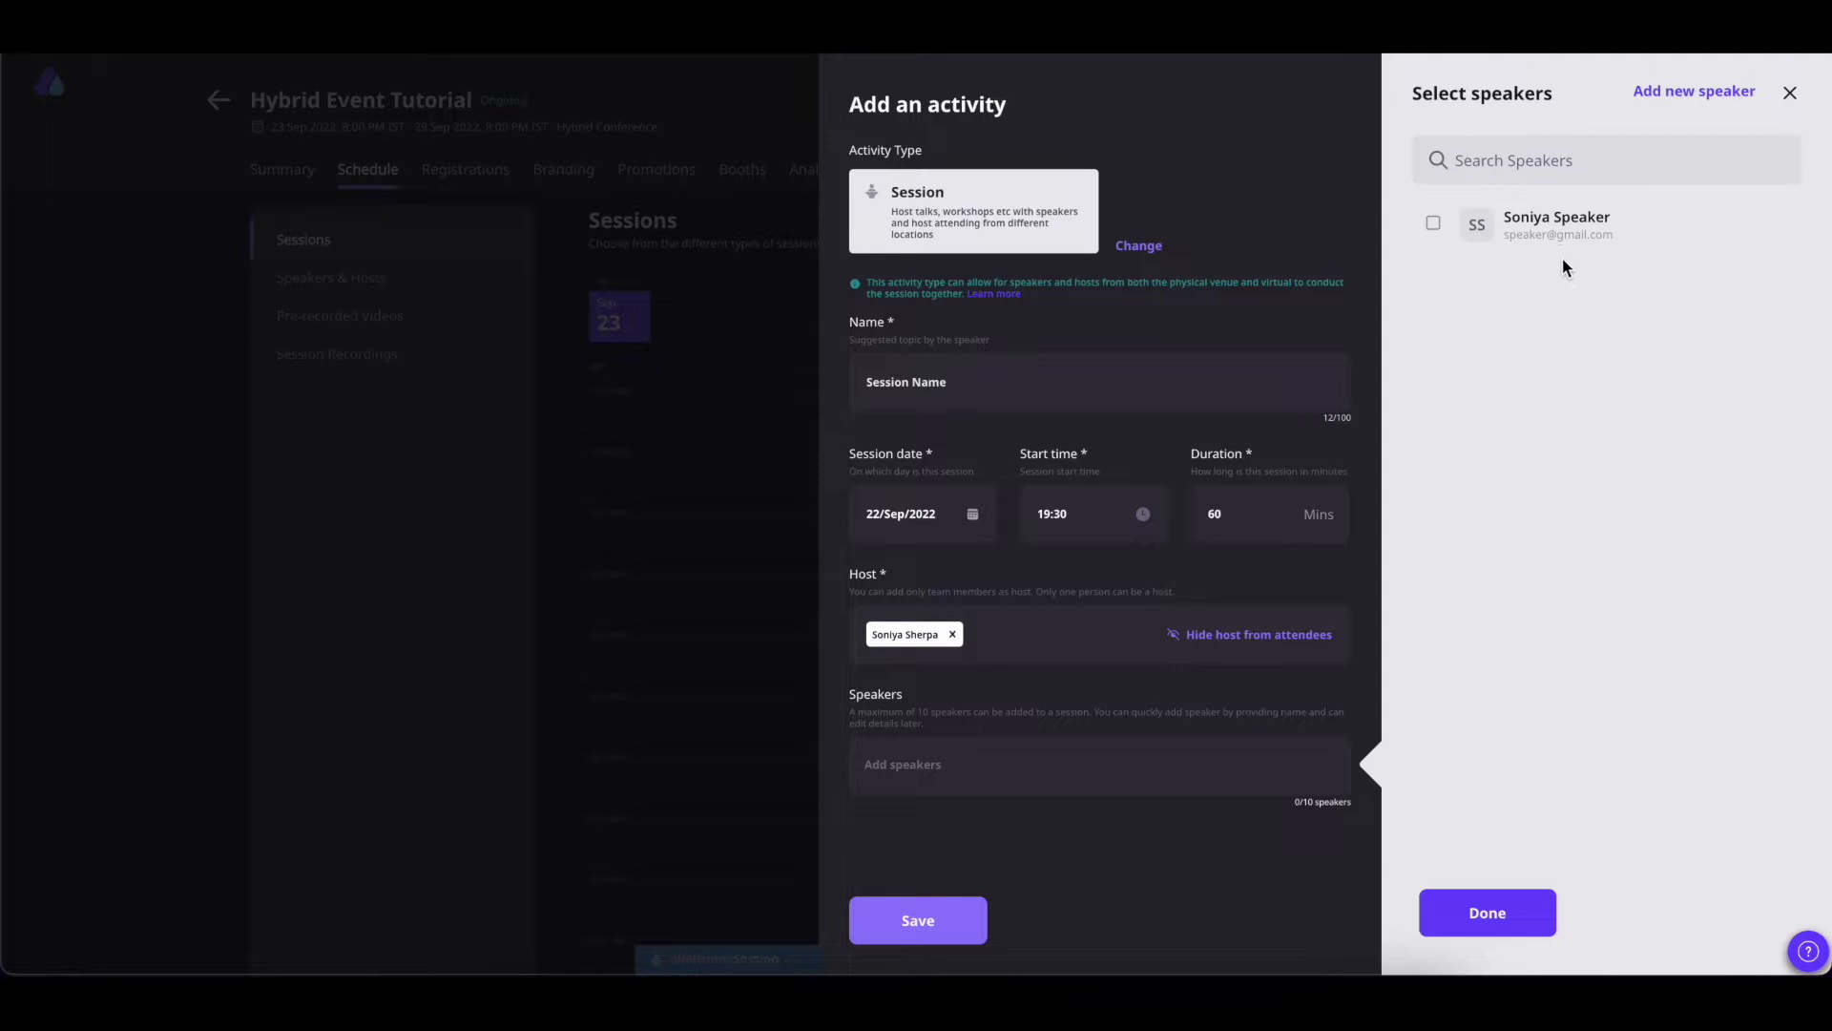
Add the newly created speaker to the session's speakers
left_click(1434, 224)
left_click(1498, 908)
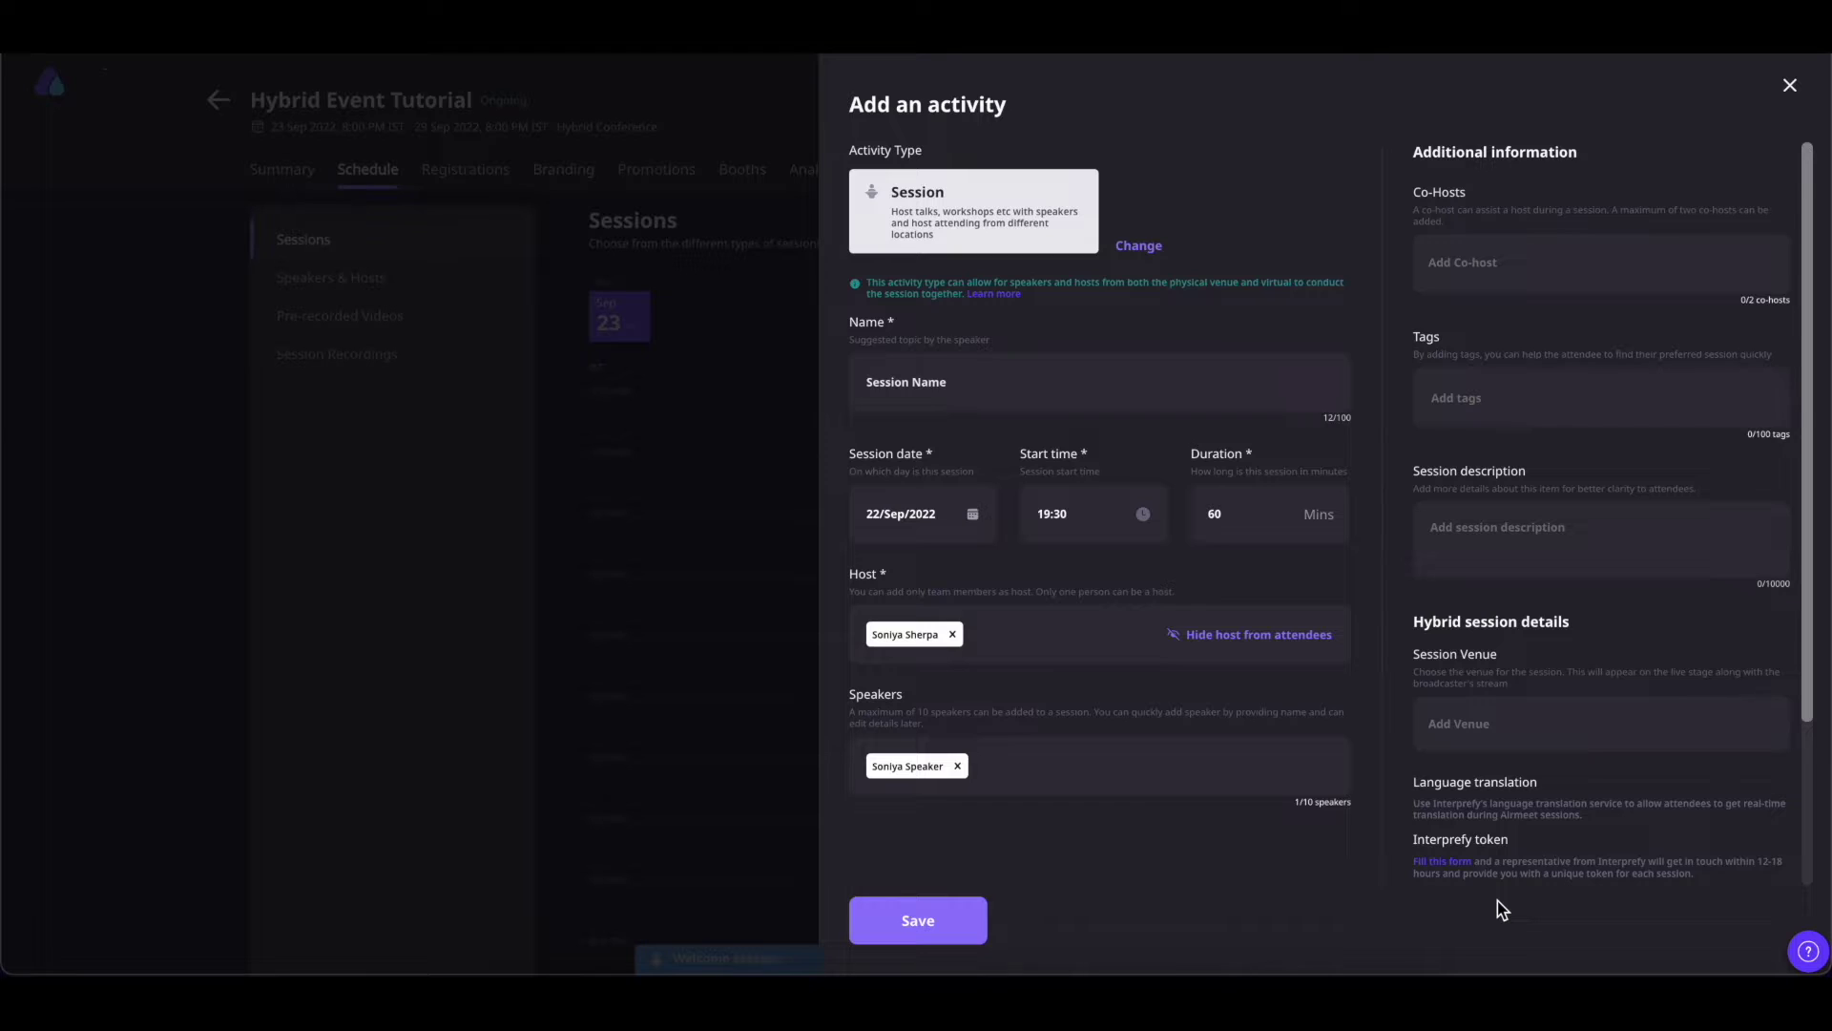
left_click(1482, 266)
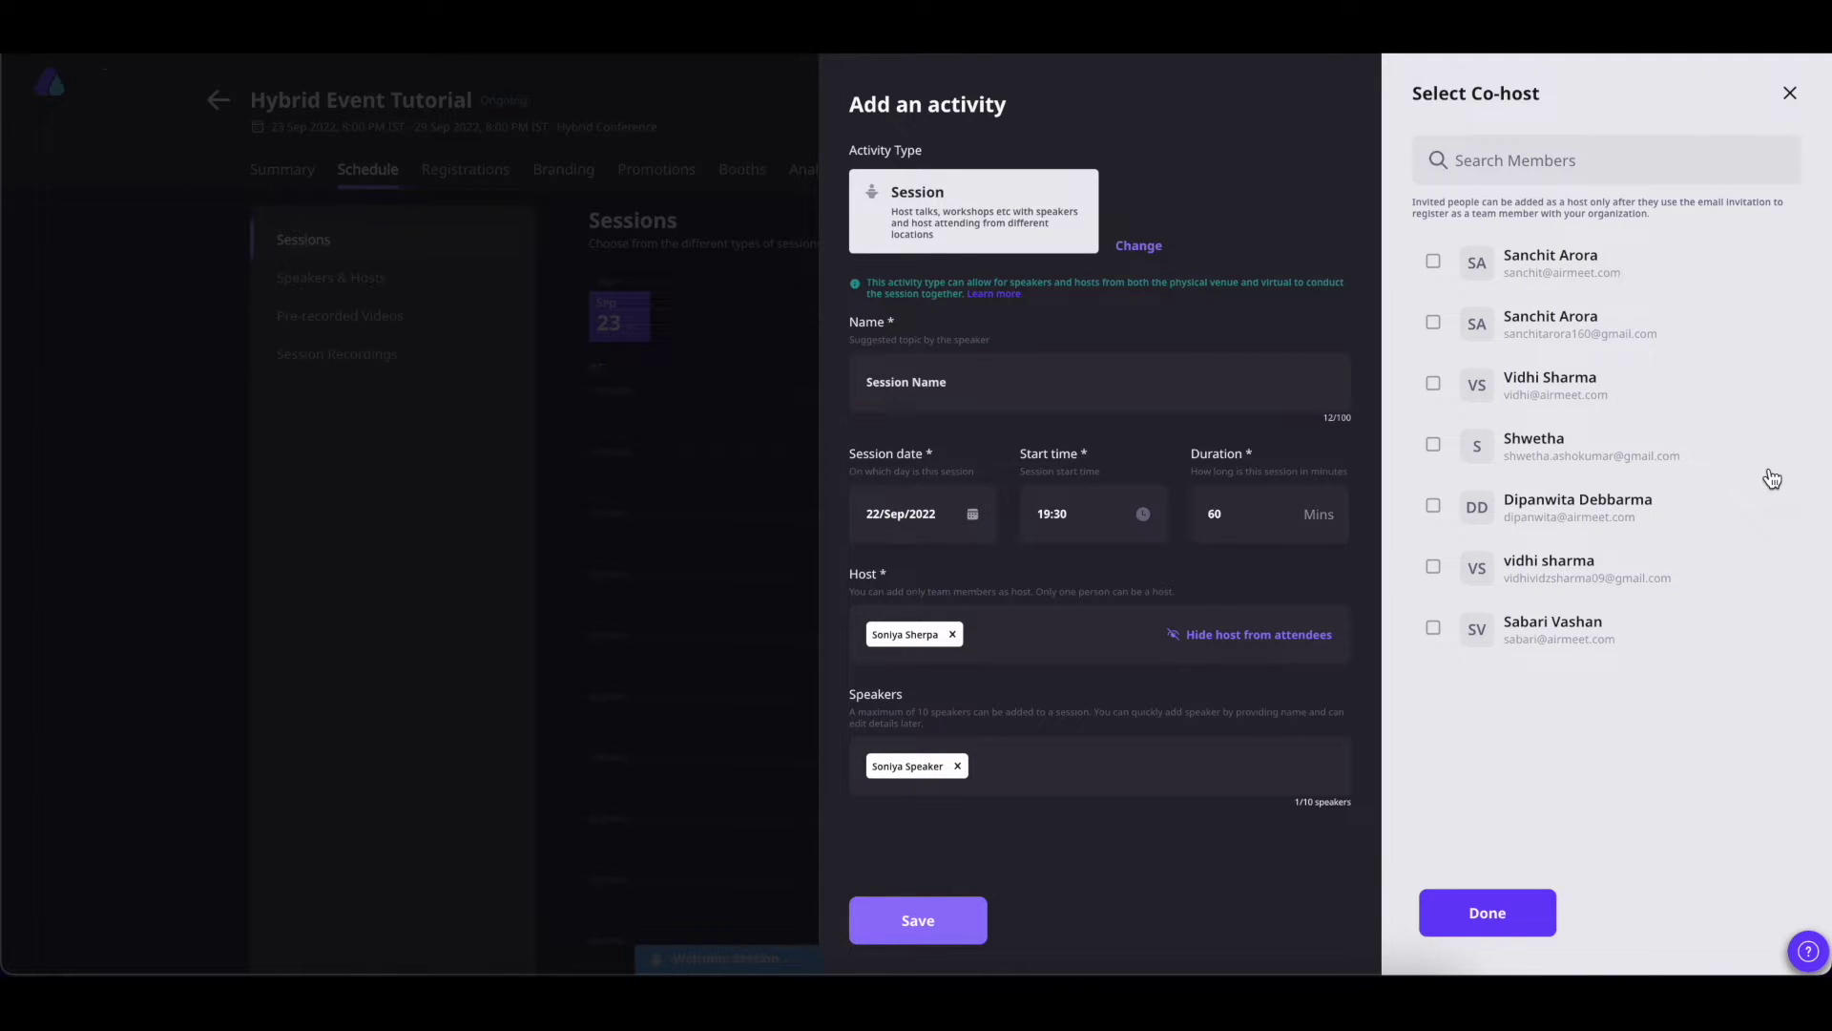
Add two team members as session co-hosts
left_click(1433, 505)
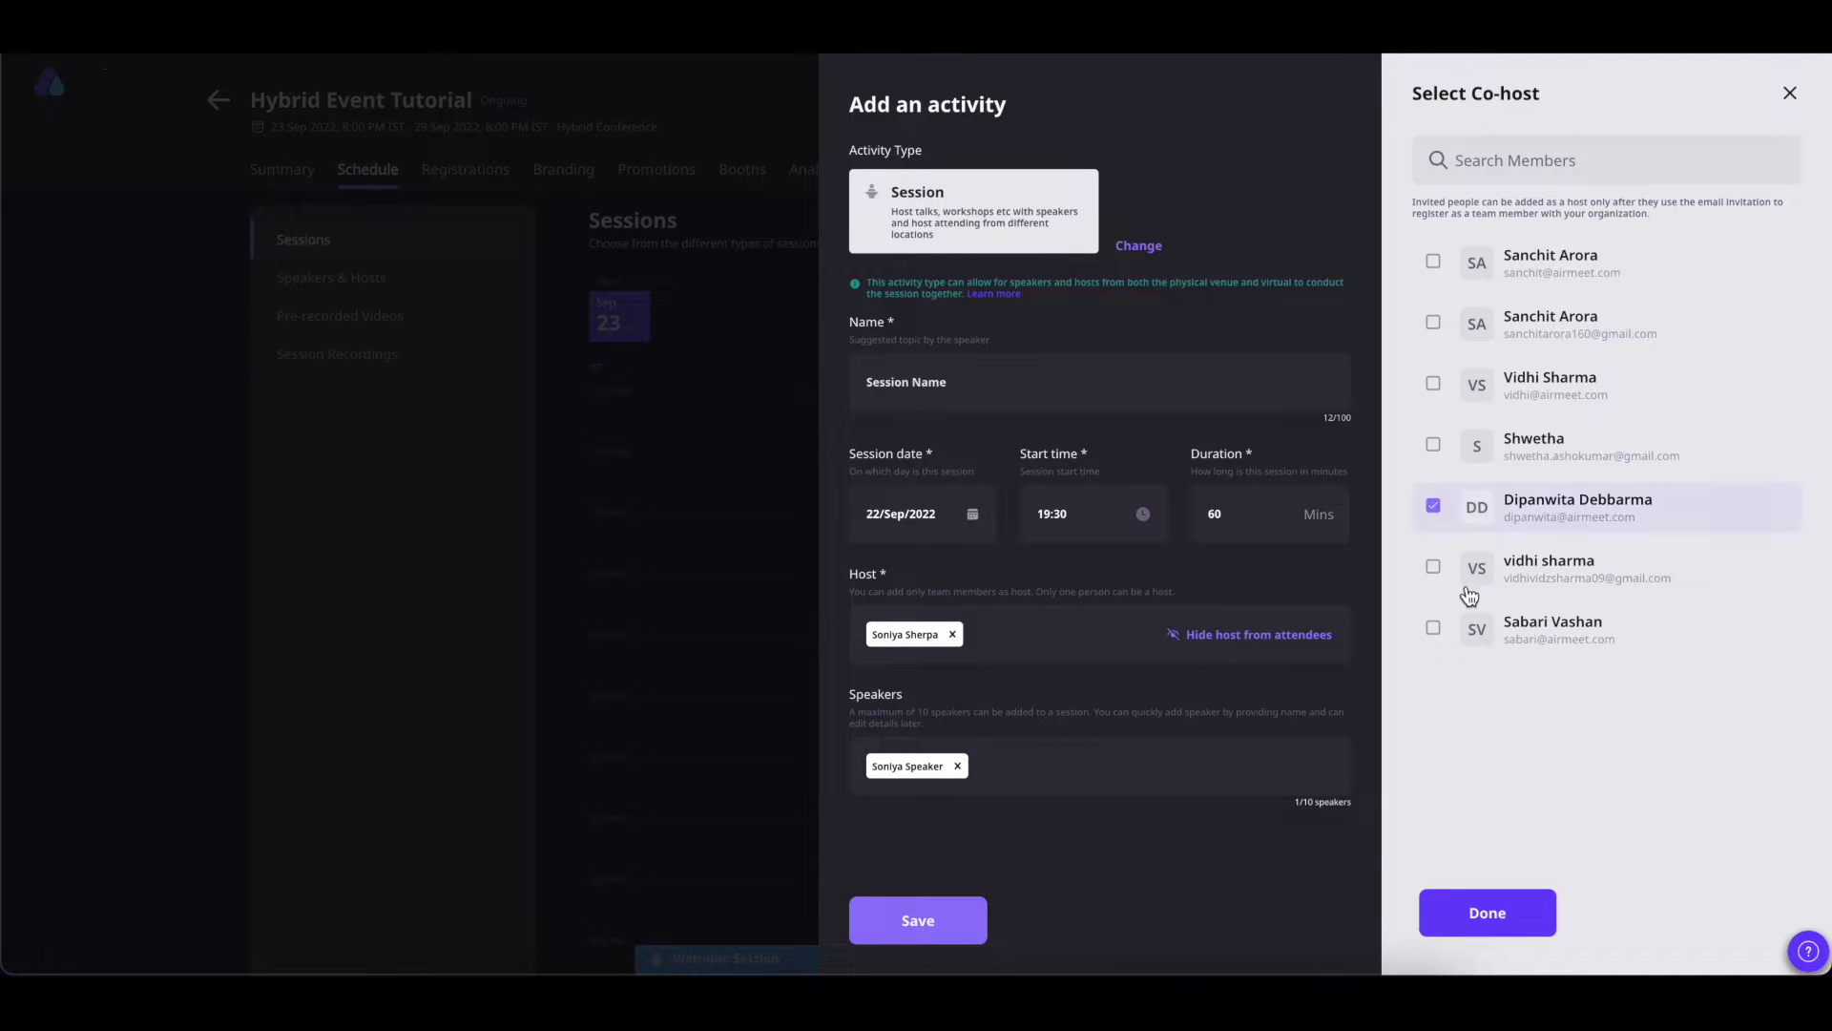
left_click(1433, 630)
left_click(1487, 912)
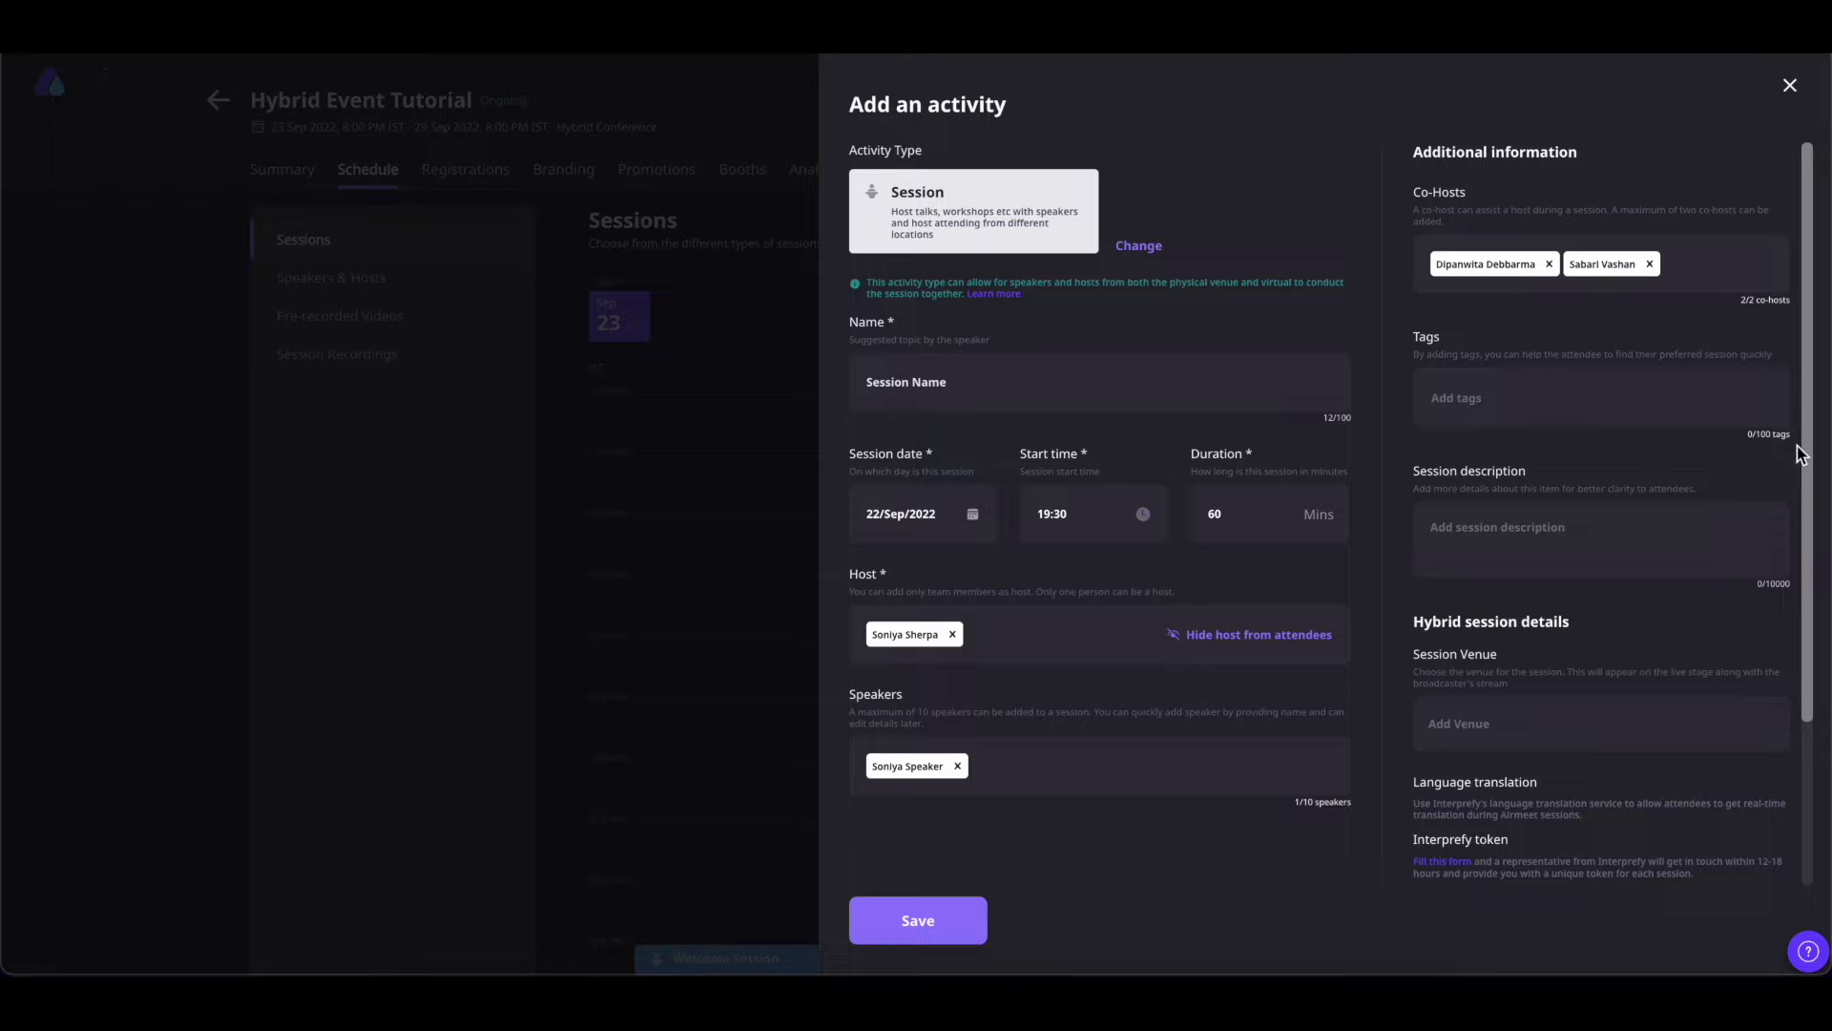
Tag the session with 'IT'
left_click(1583, 422)
type("IT")
key("Return")
left_click(1473, 519)
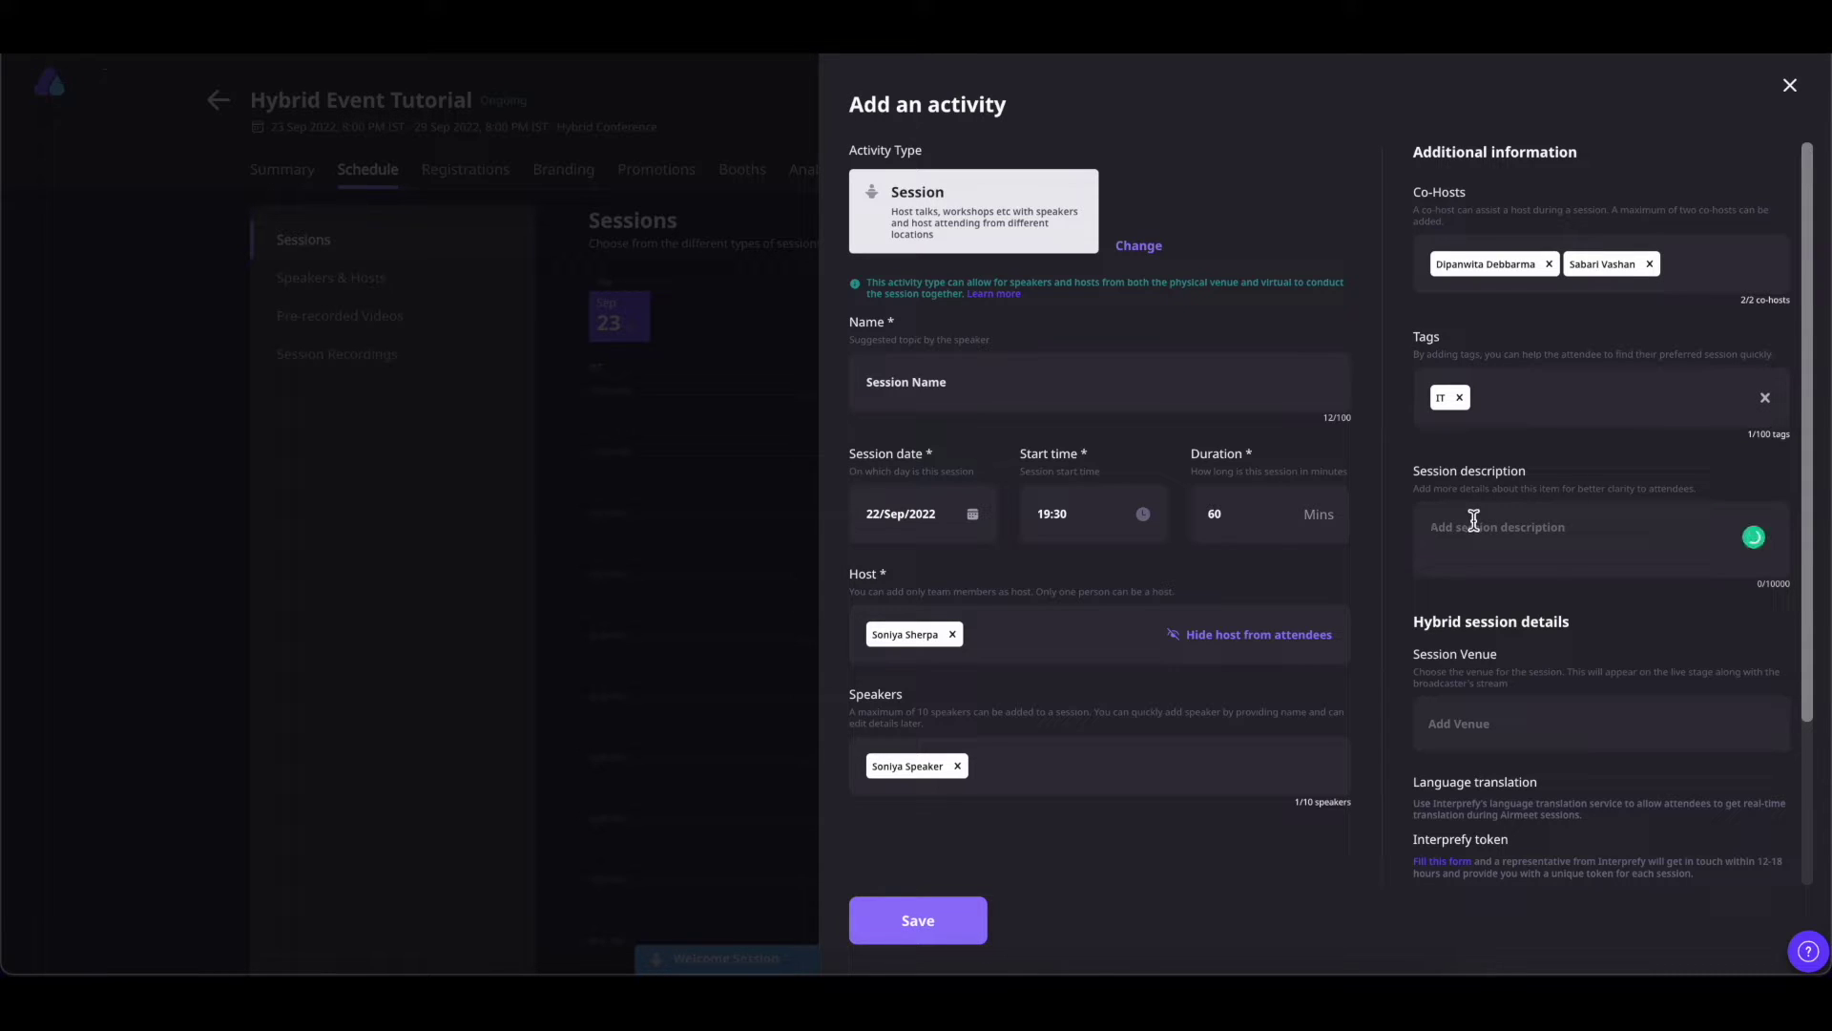
scroll(1473, 519, "down", 2)
scroll(1572, 466, "up", 1)
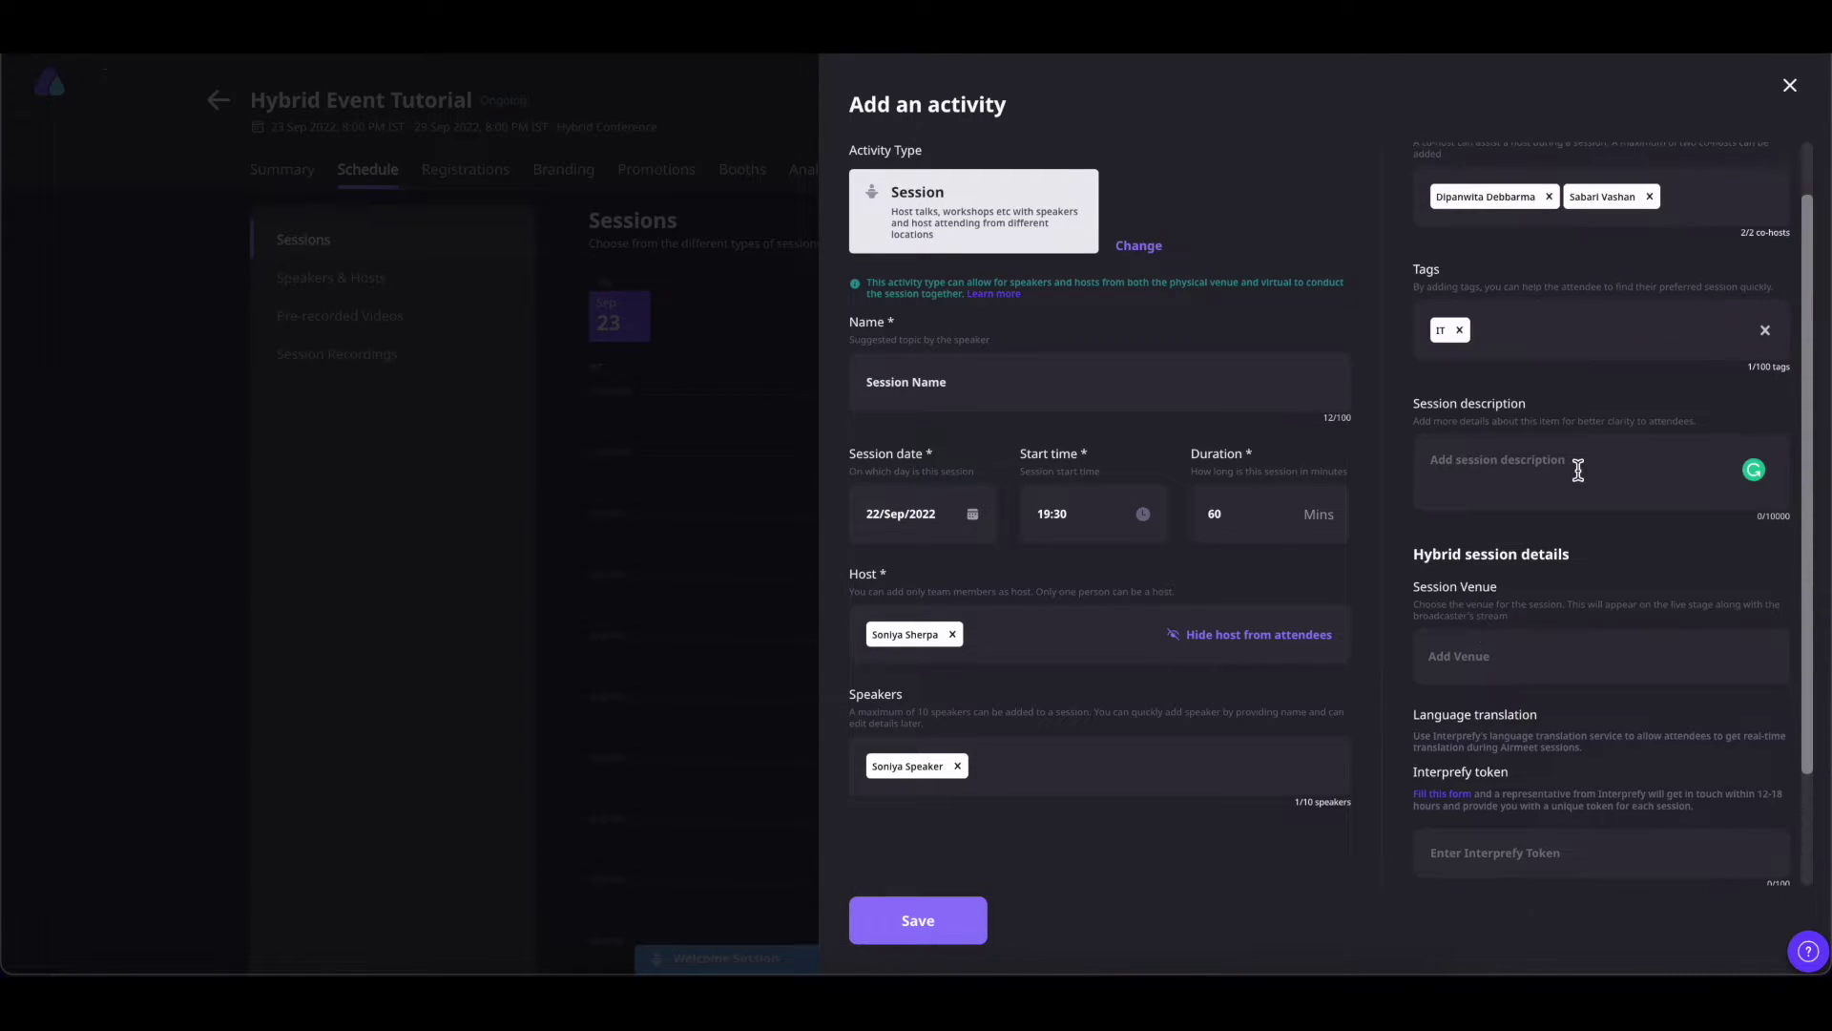
scroll(1578, 469, "down", 1)
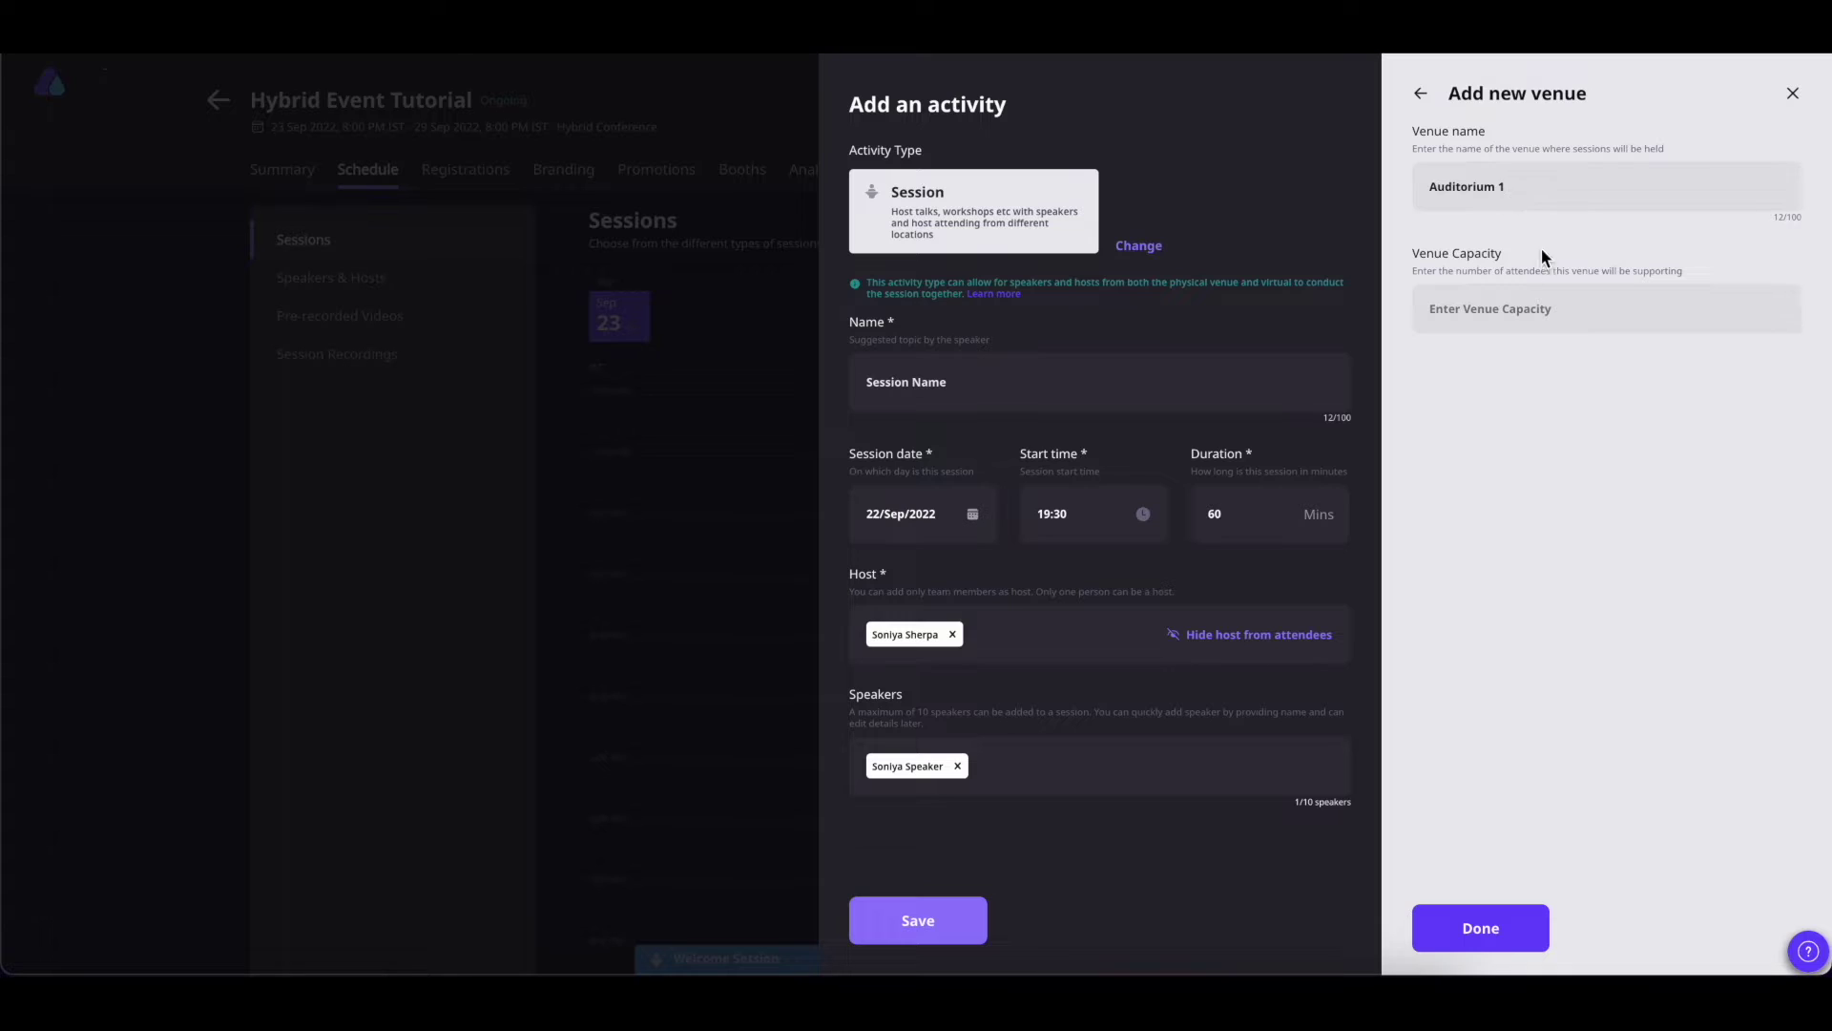
Create the new venue Auditorium 1 with capacity 50
left_click(1488, 312)
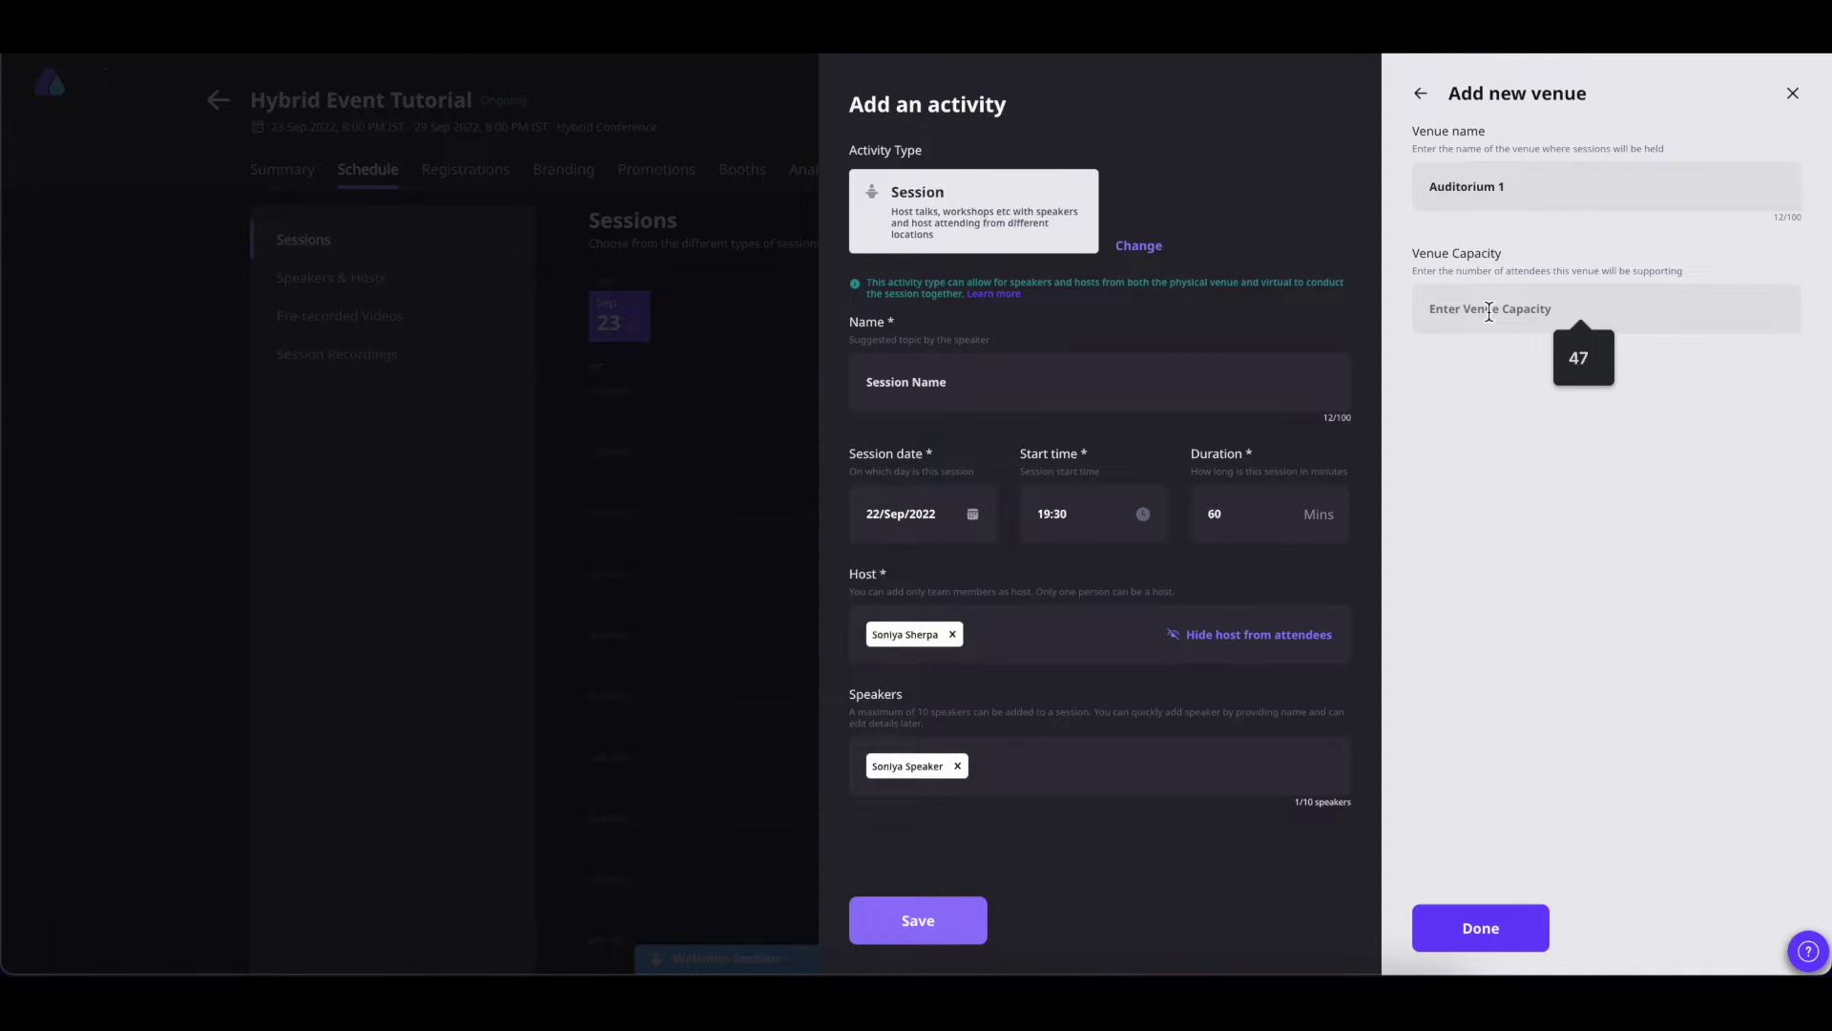
type("50")
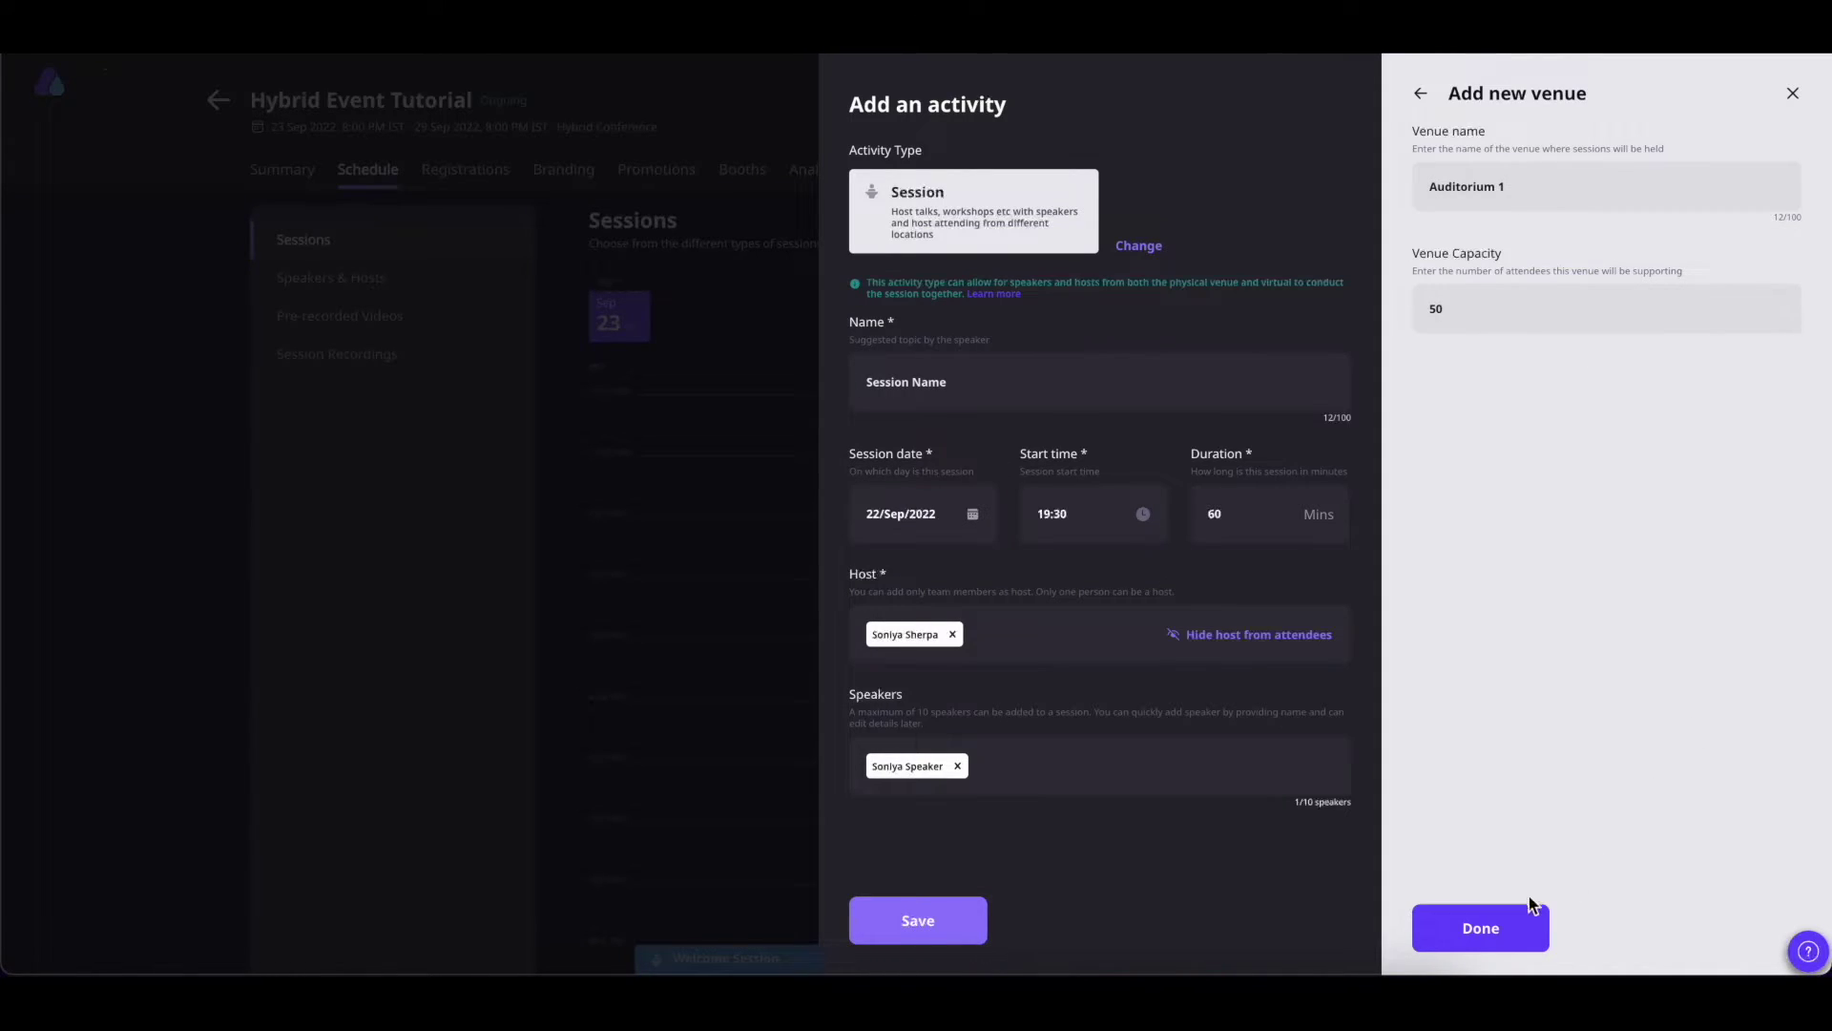
left_click(1495, 934)
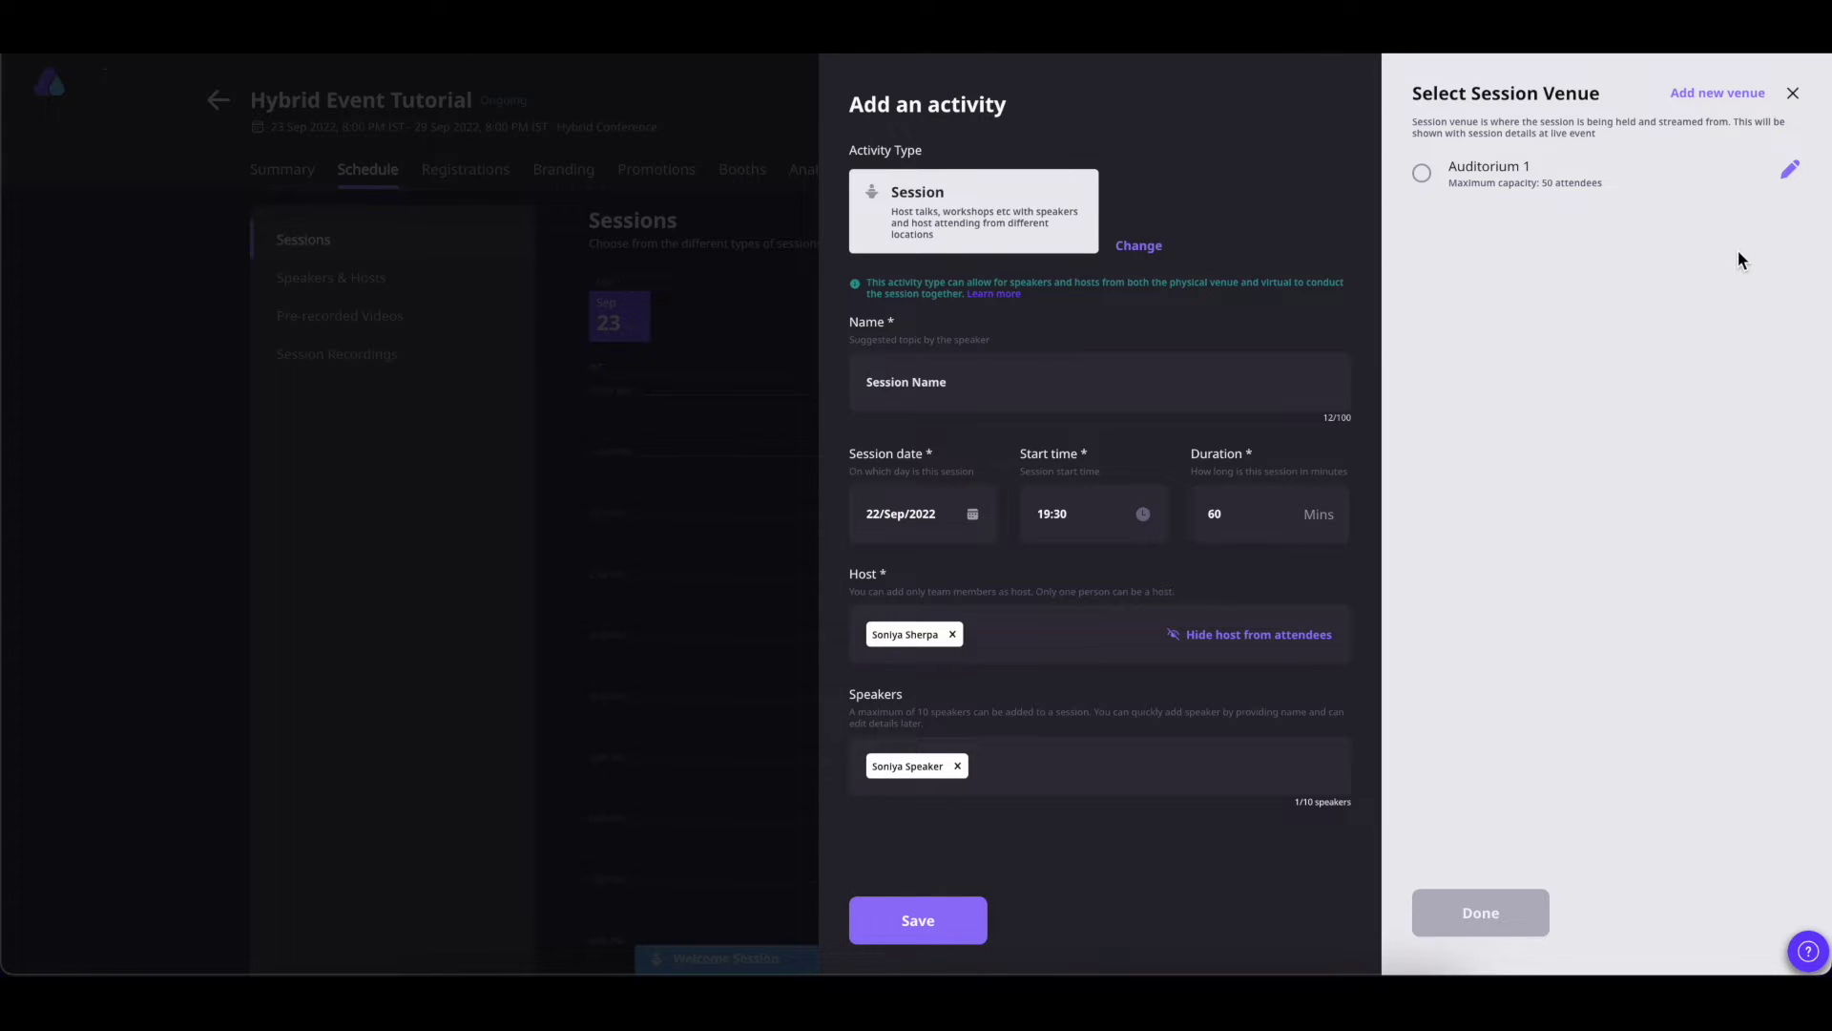
left_click(1720, 98)
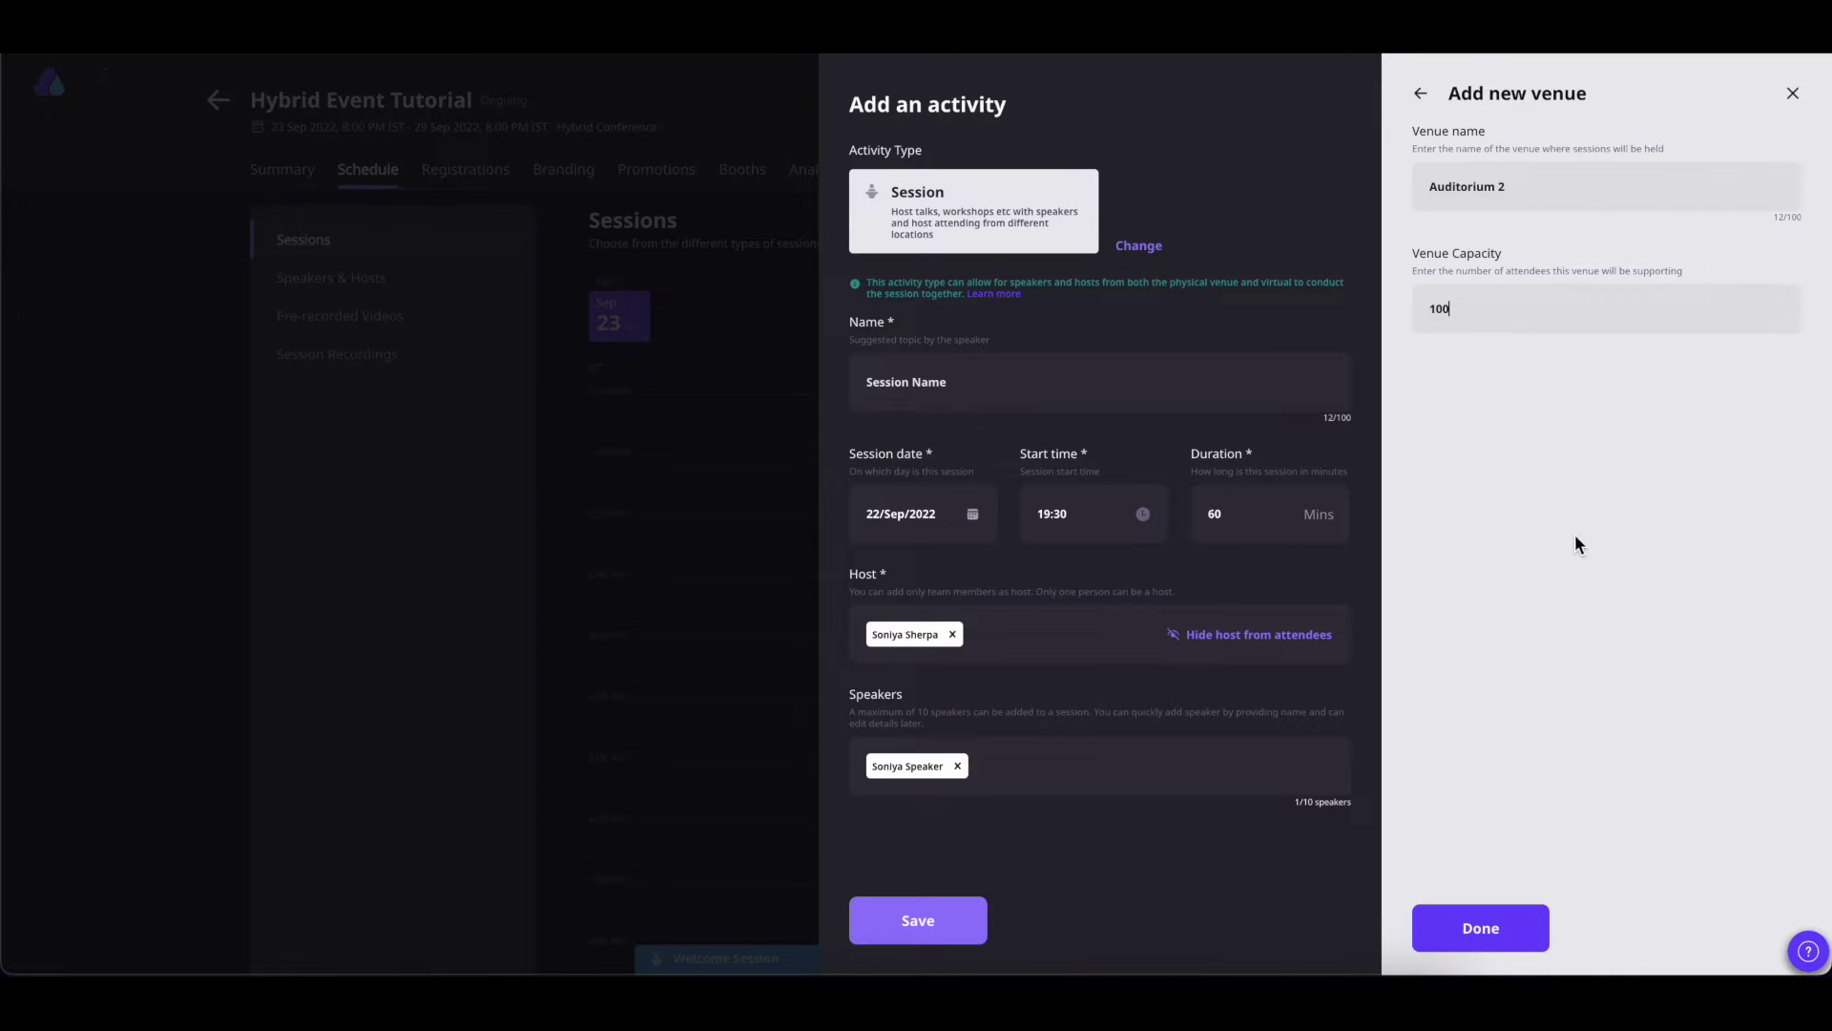
left_click(1492, 931)
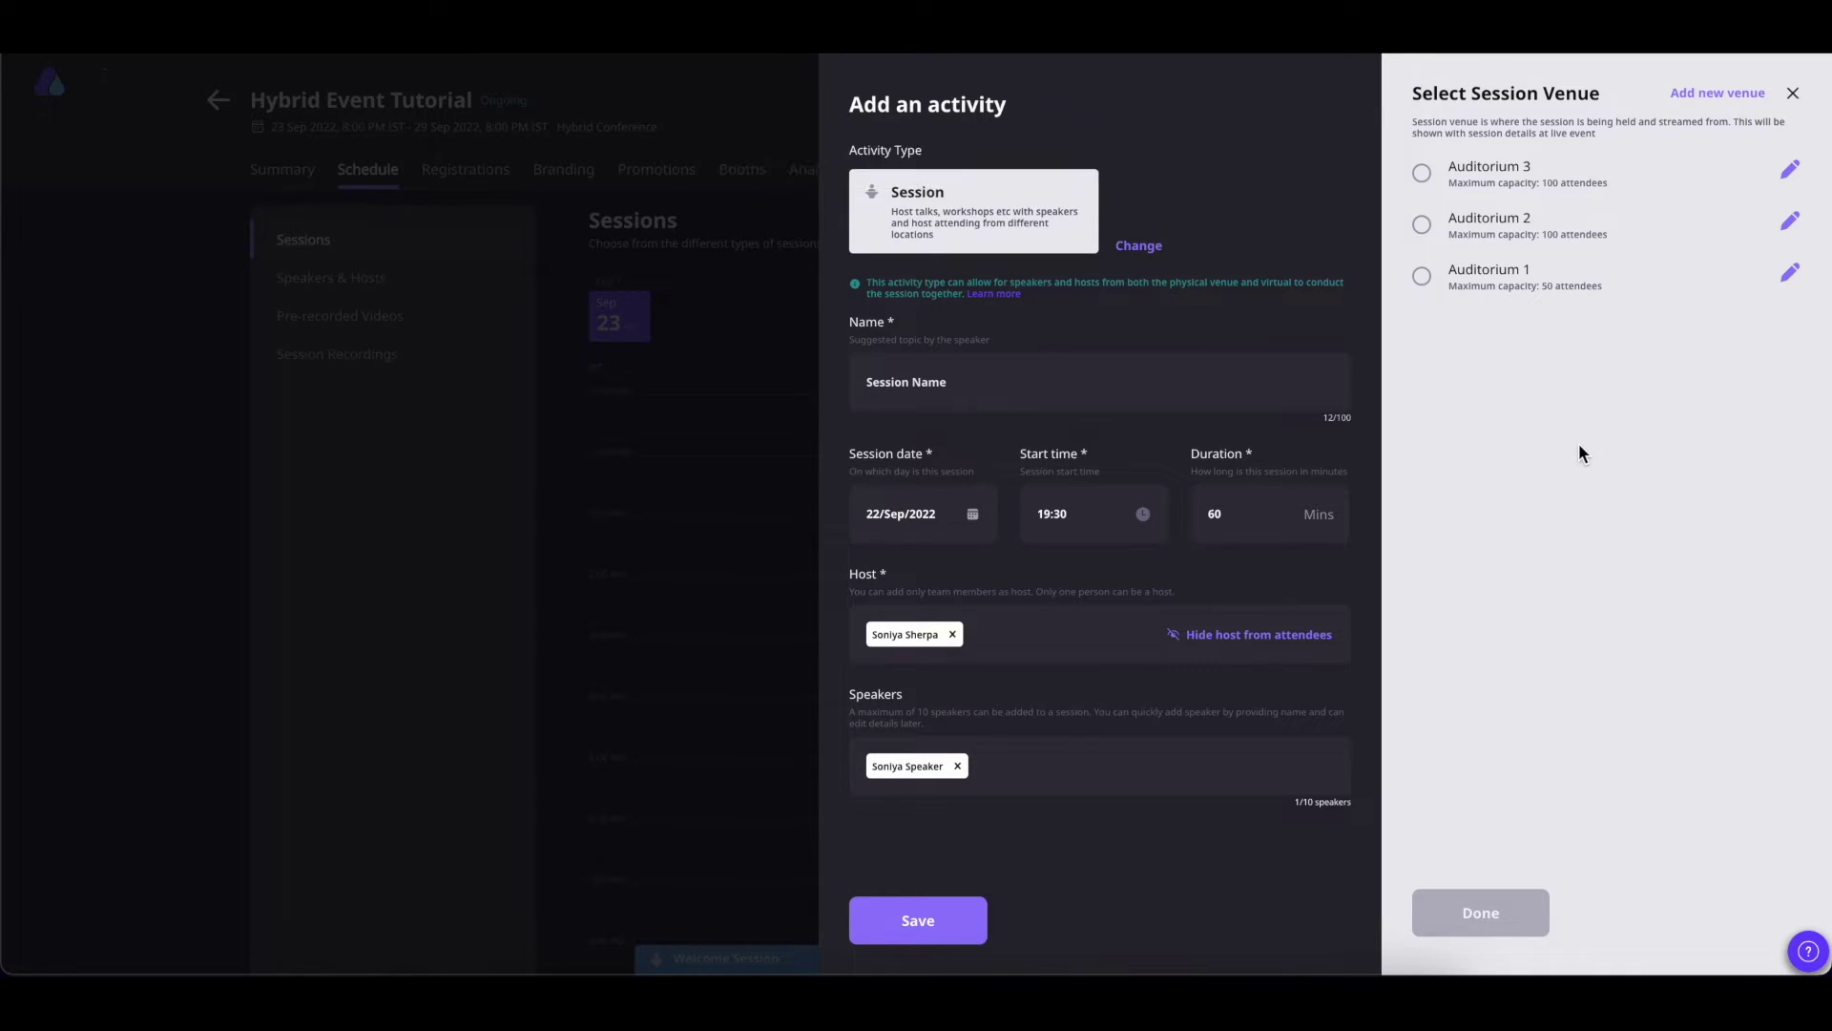
Select Auditorium 1 as the hybrid session's venue
left_click(1424, 280)
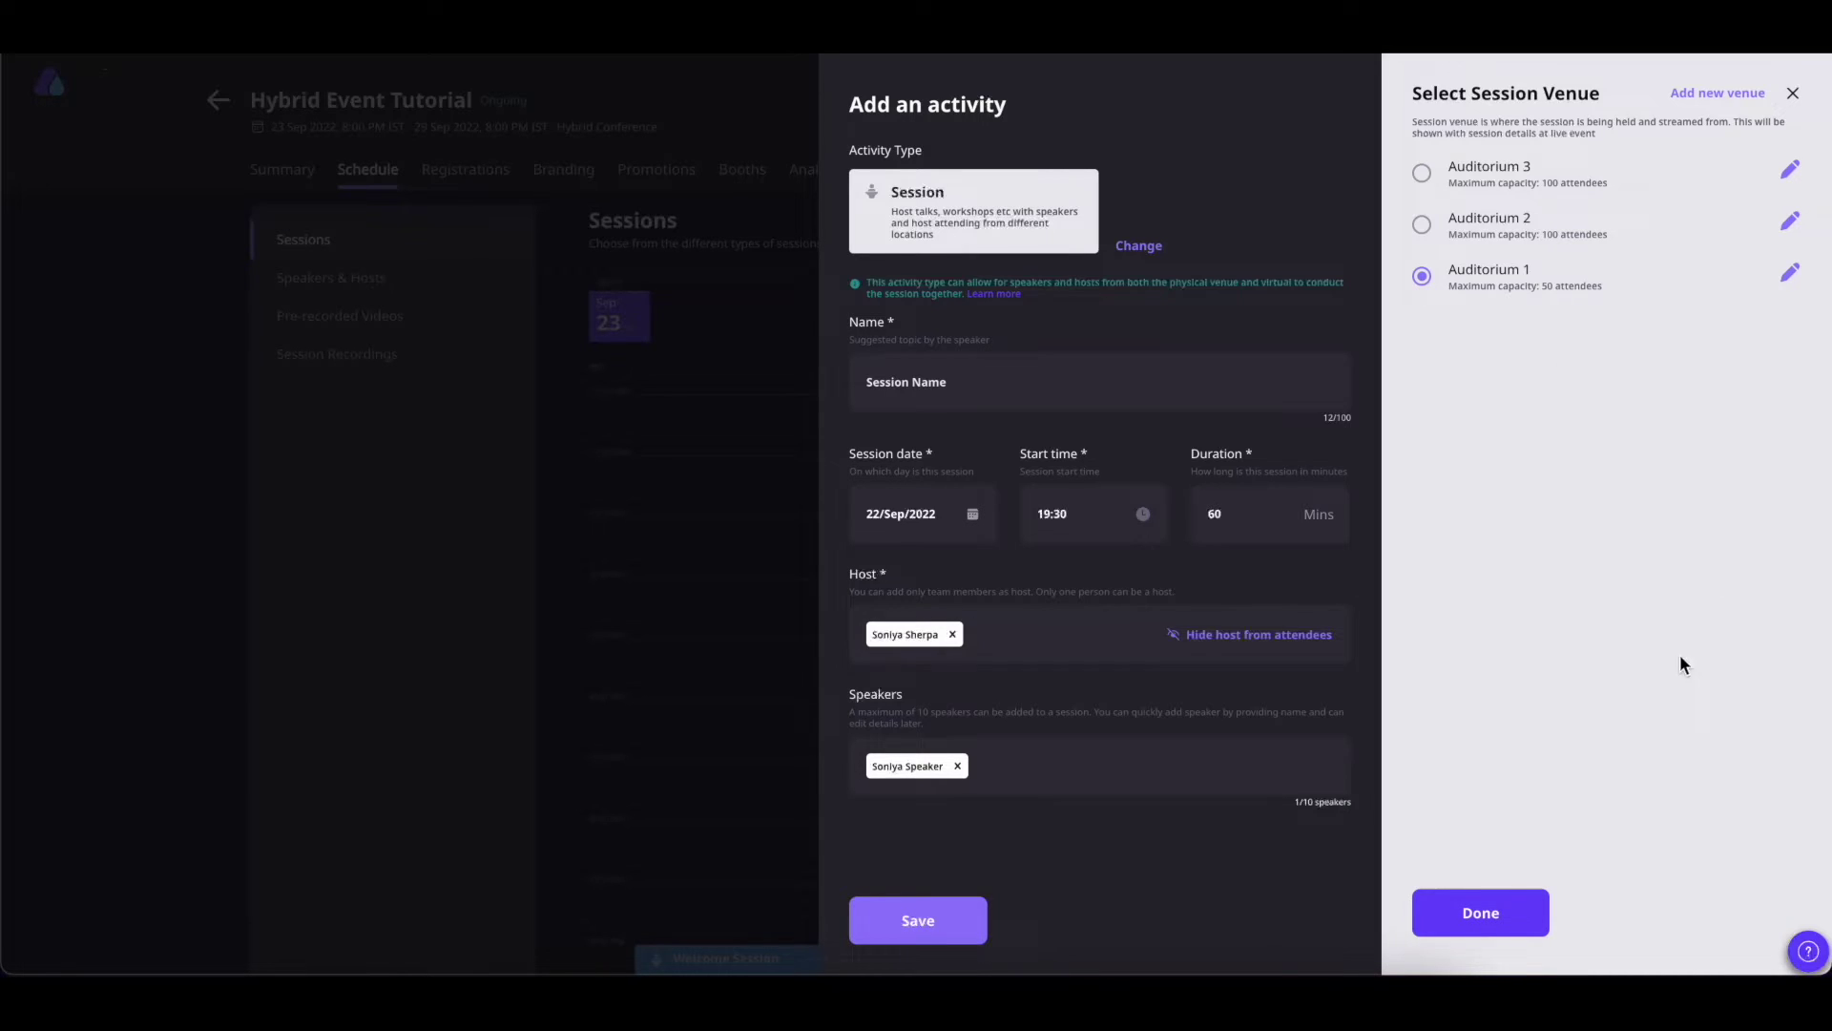
left_click(1503, 913)
scroll(1574, 725, "down", 1)
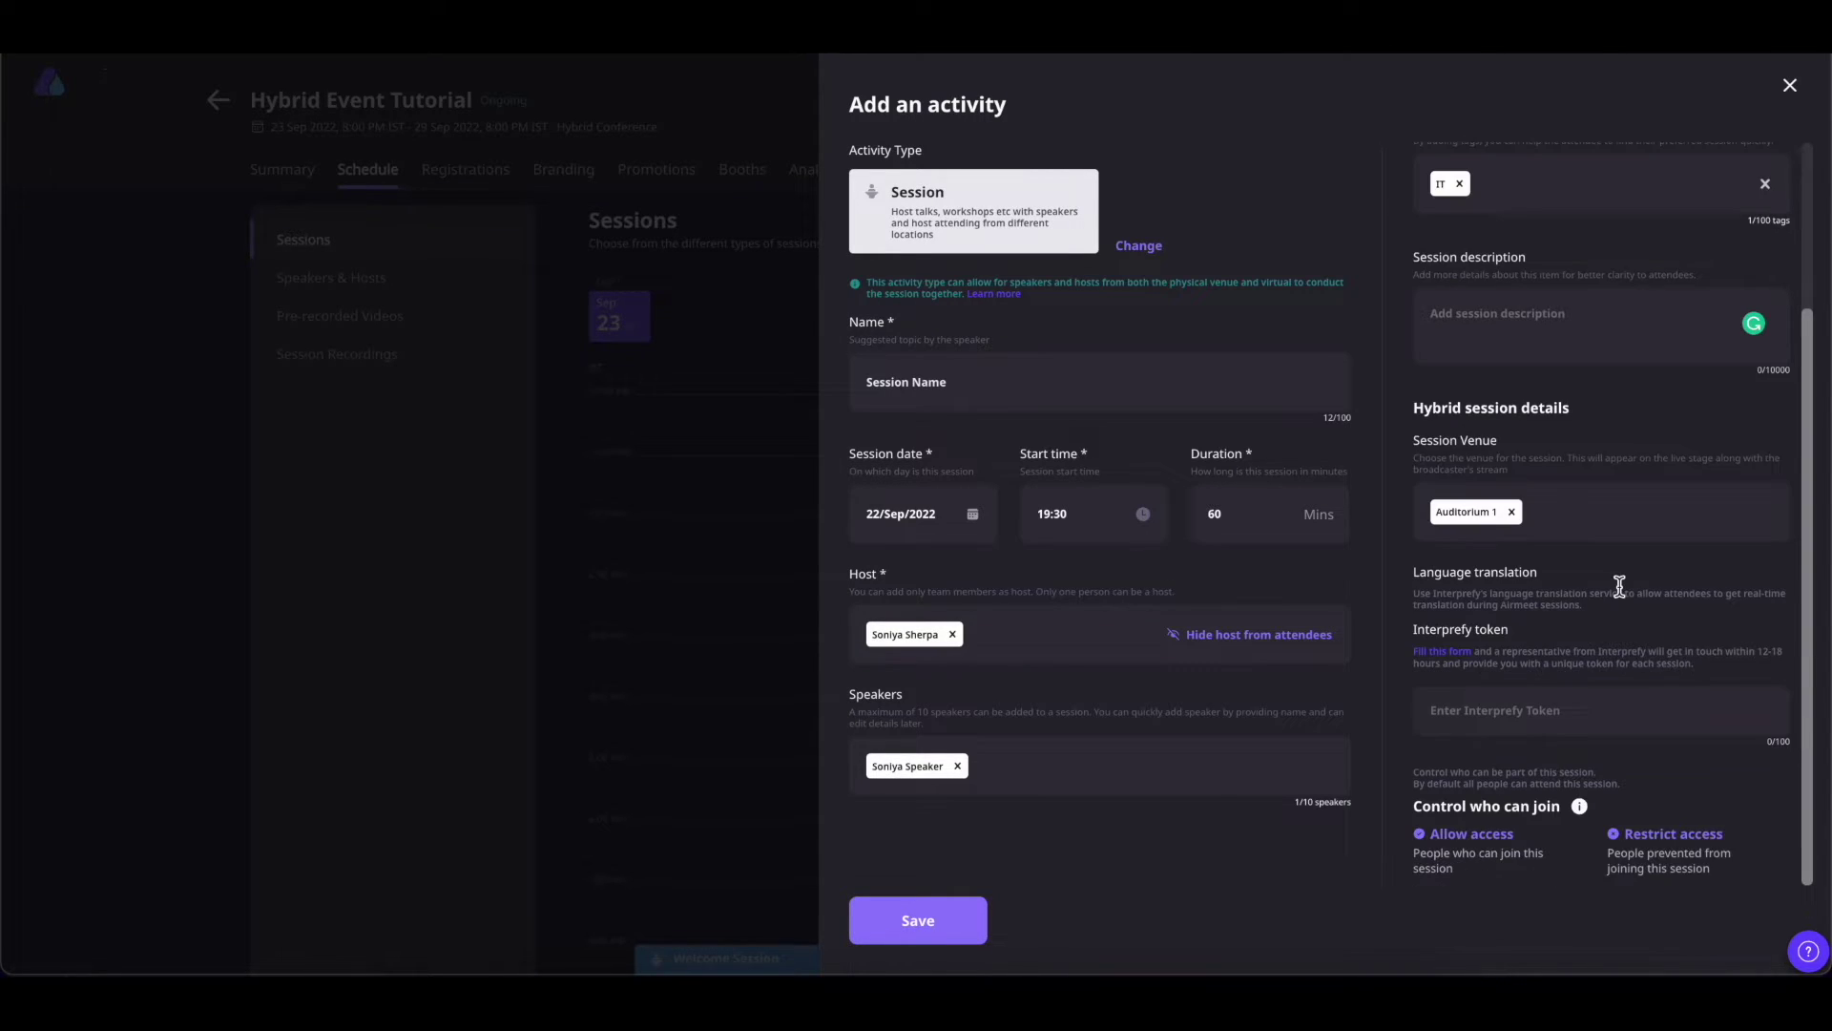
scroll(1607, 545, "down", 1)
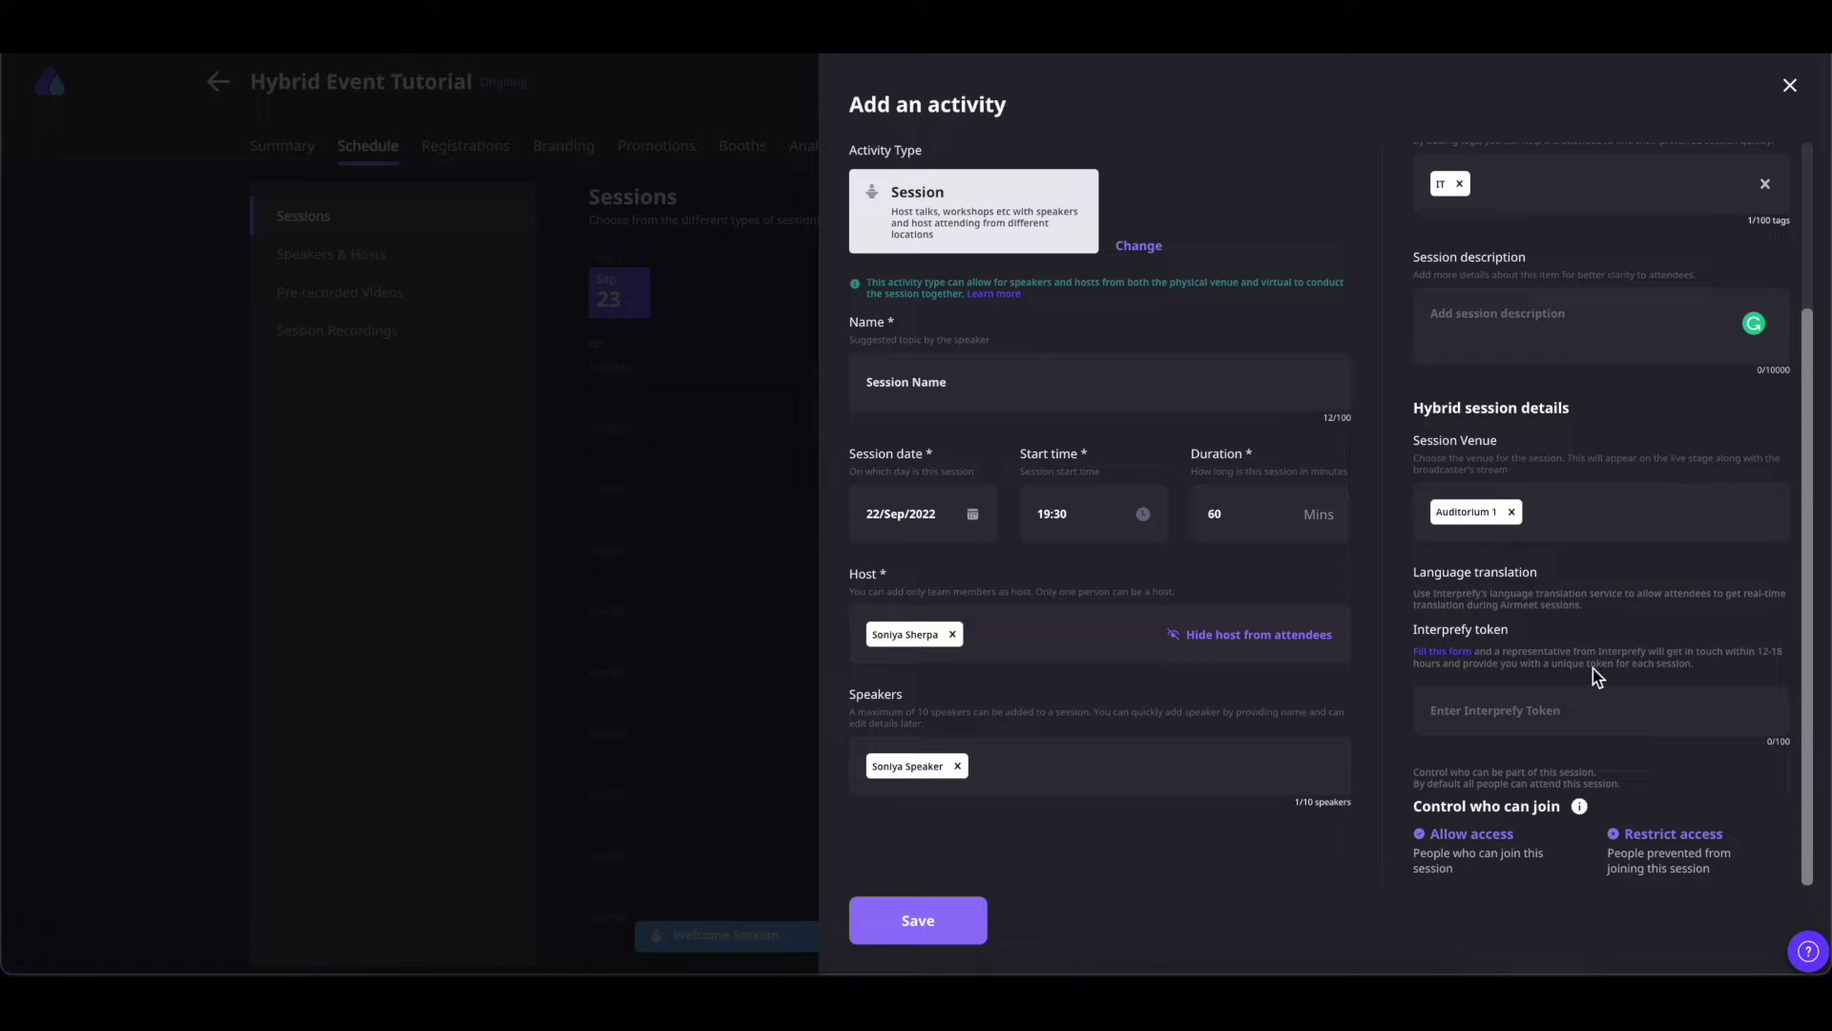
left_click(1452, 652)
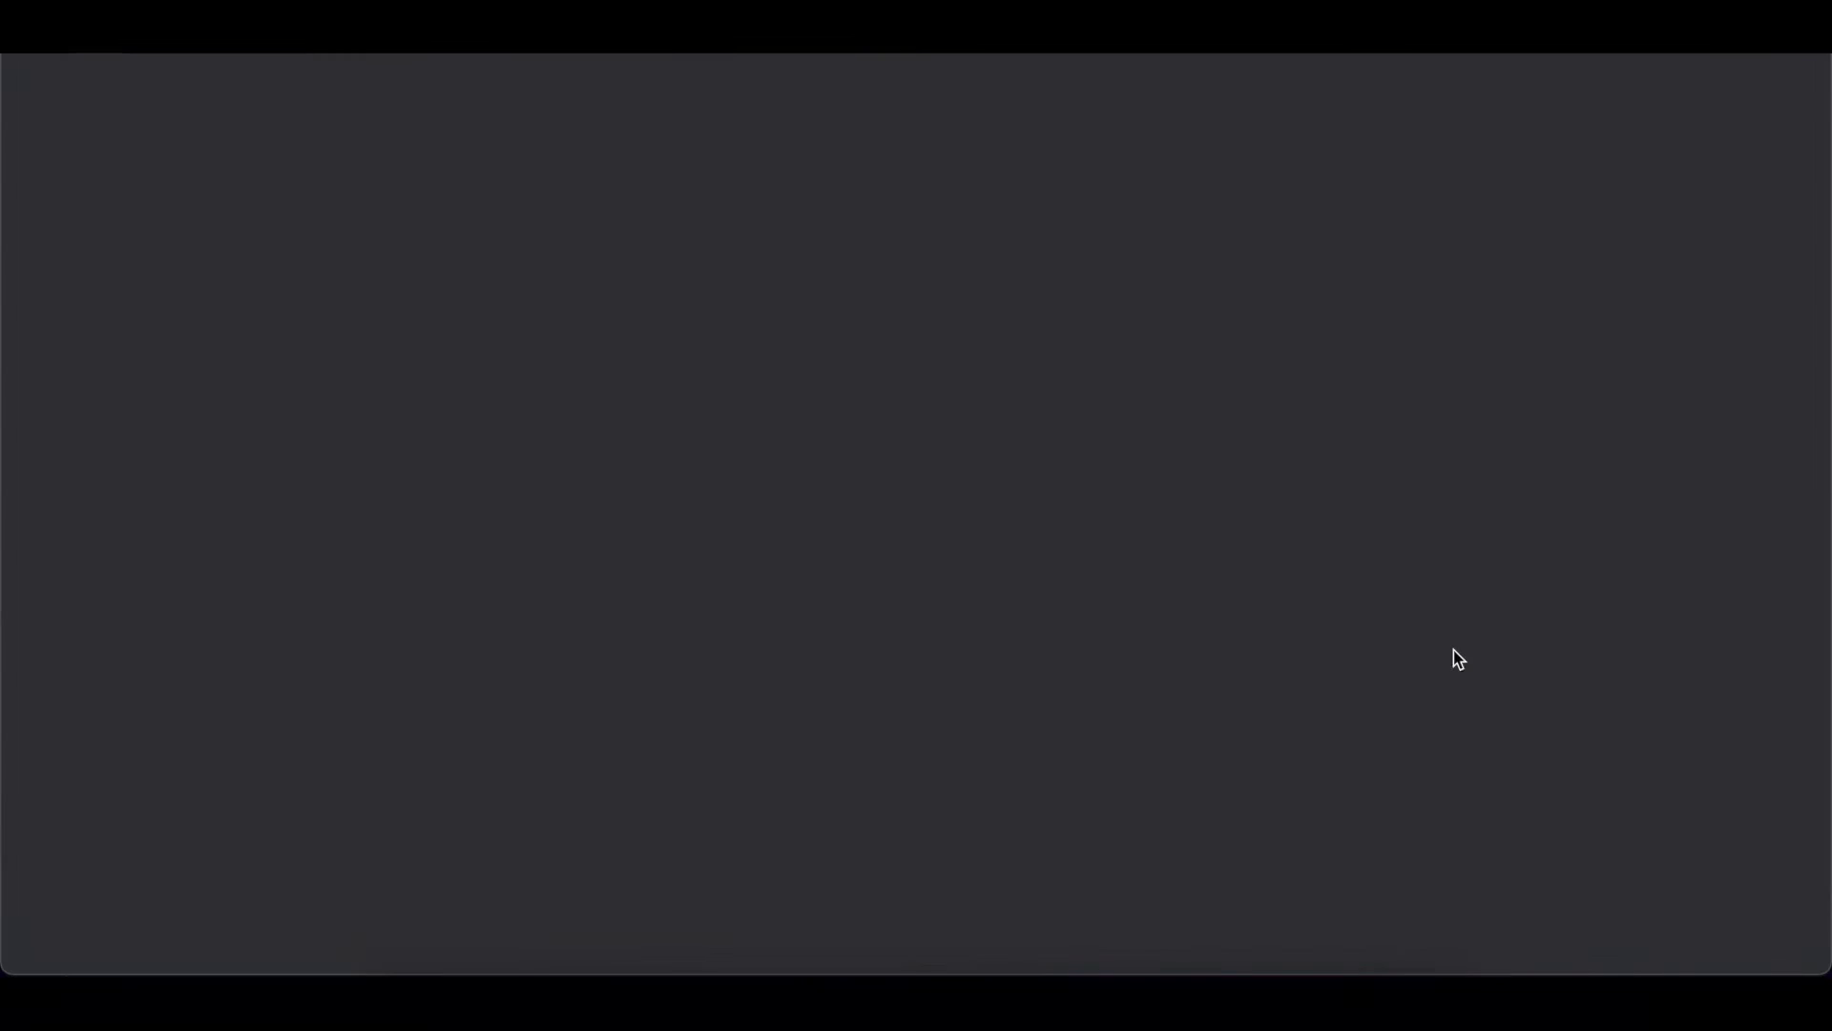
Scroll through the Interprefy quote request form to its interpretation languages list
scroll(1227, 484, "down", 2)
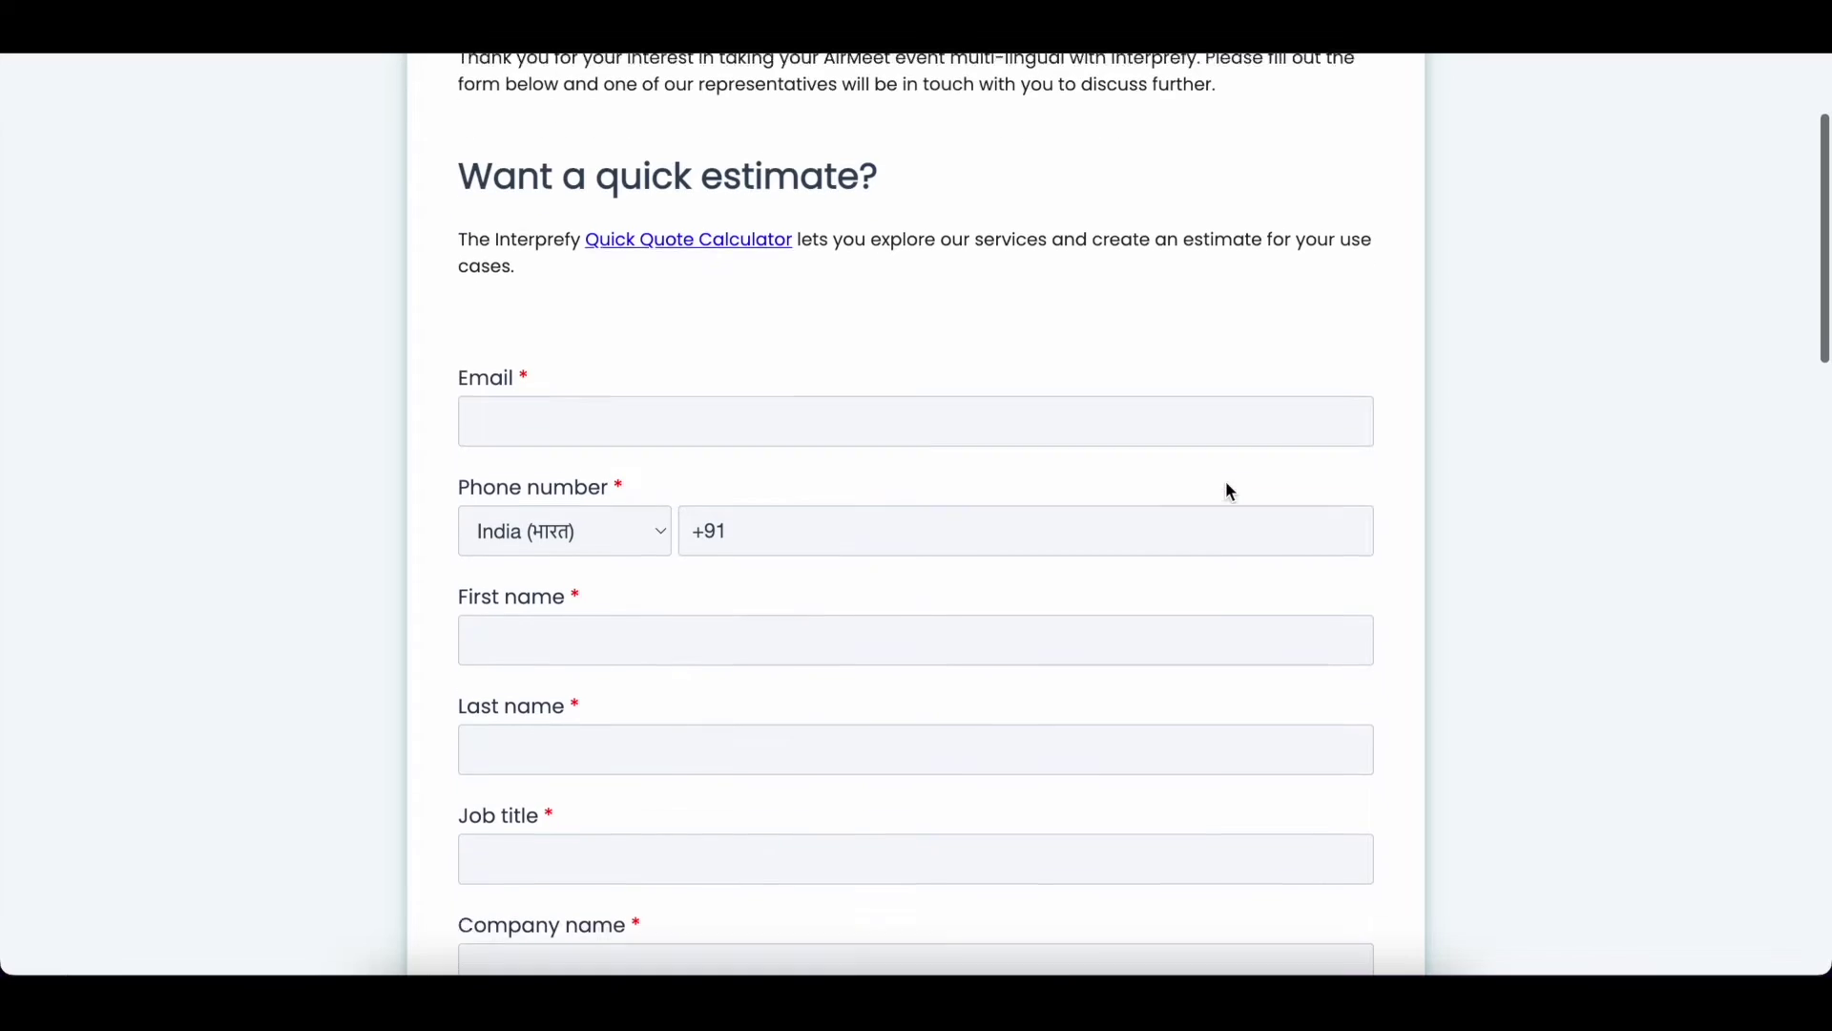
scroll(1226, 483, "down", 5)
scroll(1230, 490, "down", 10)
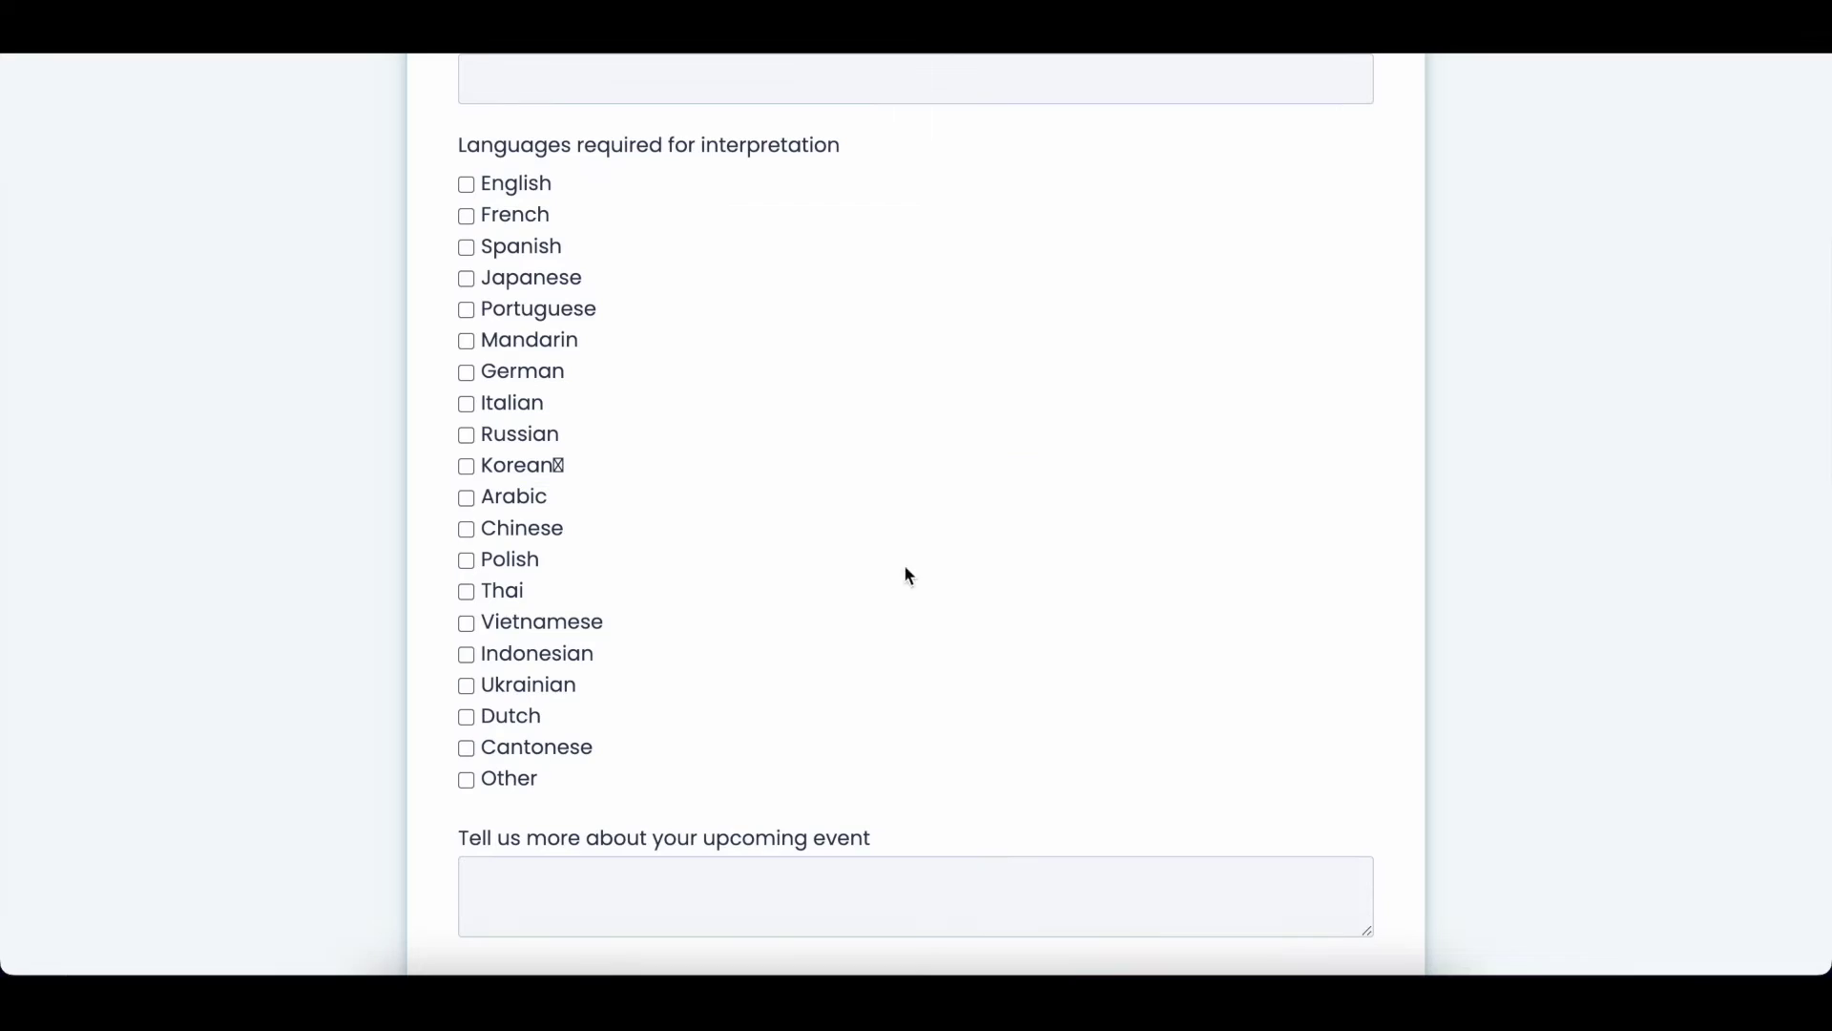
scroll(976, 576, "down", 5)
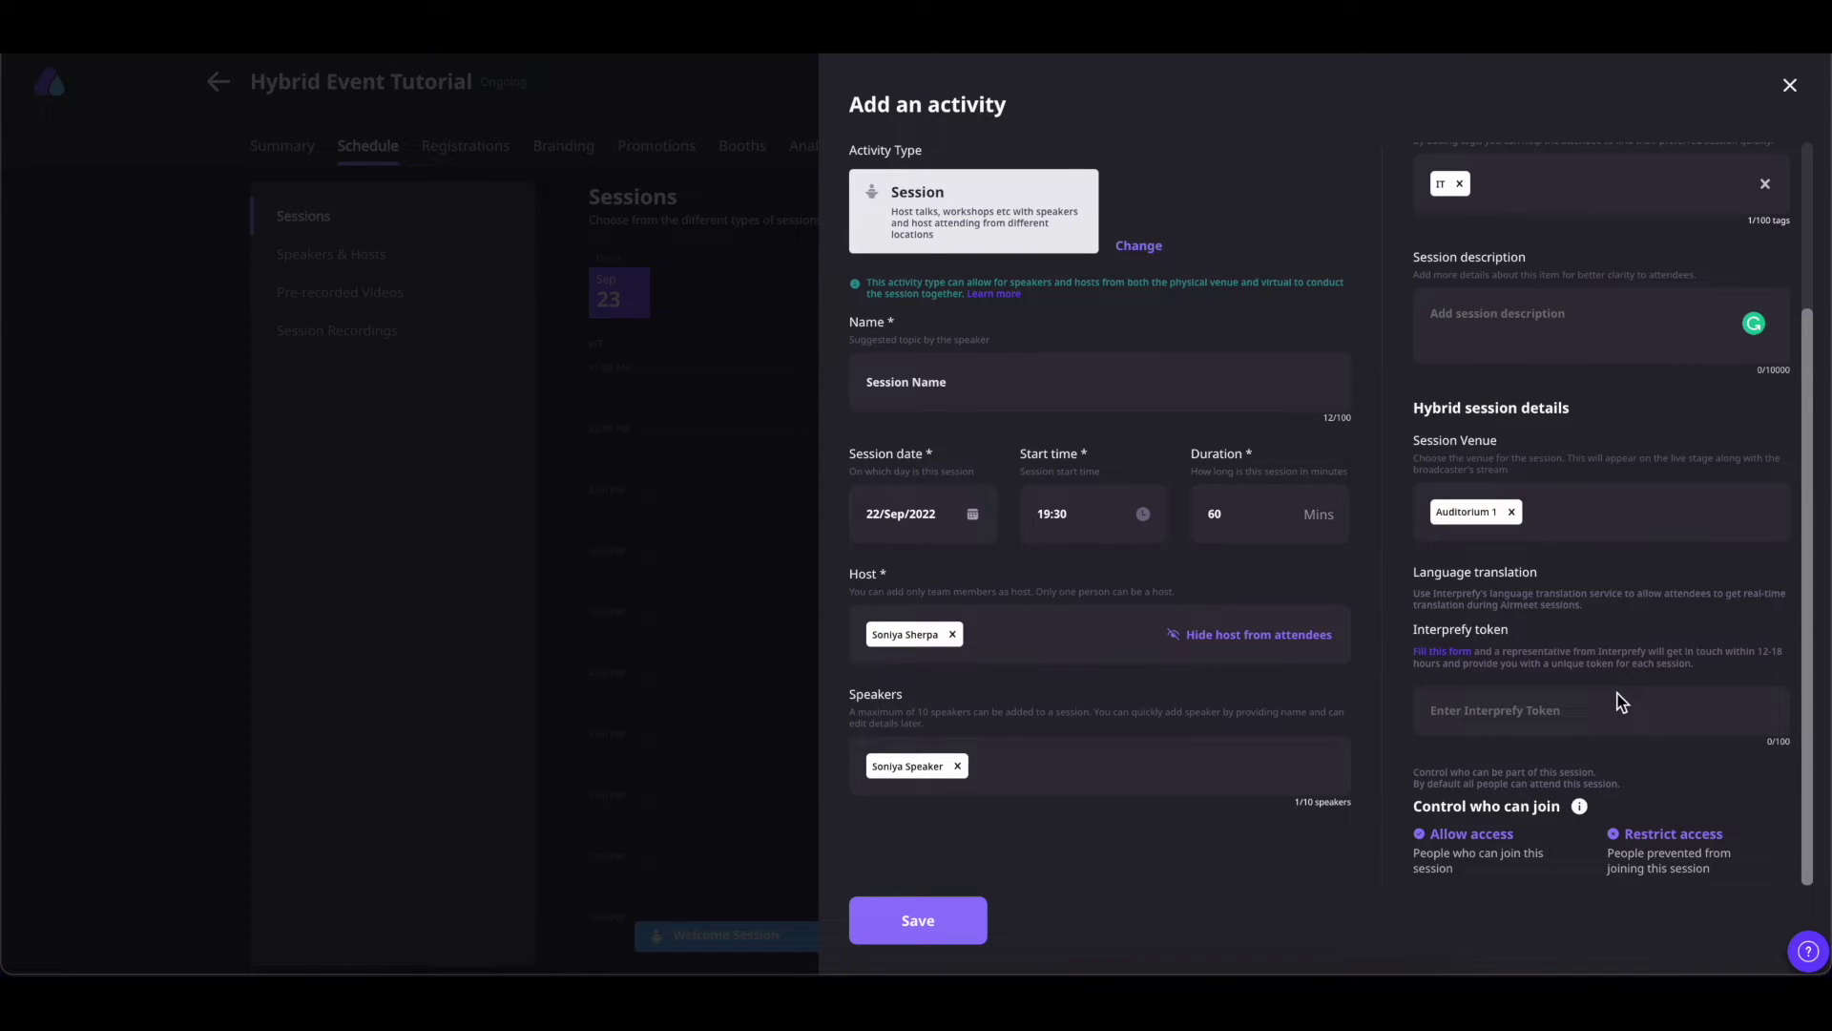
Paste the Interprefy token and allow both Online and Hybrid participants to join
left_click(1611, 701)
key("ctrl+v")
left_click(1472, 834)
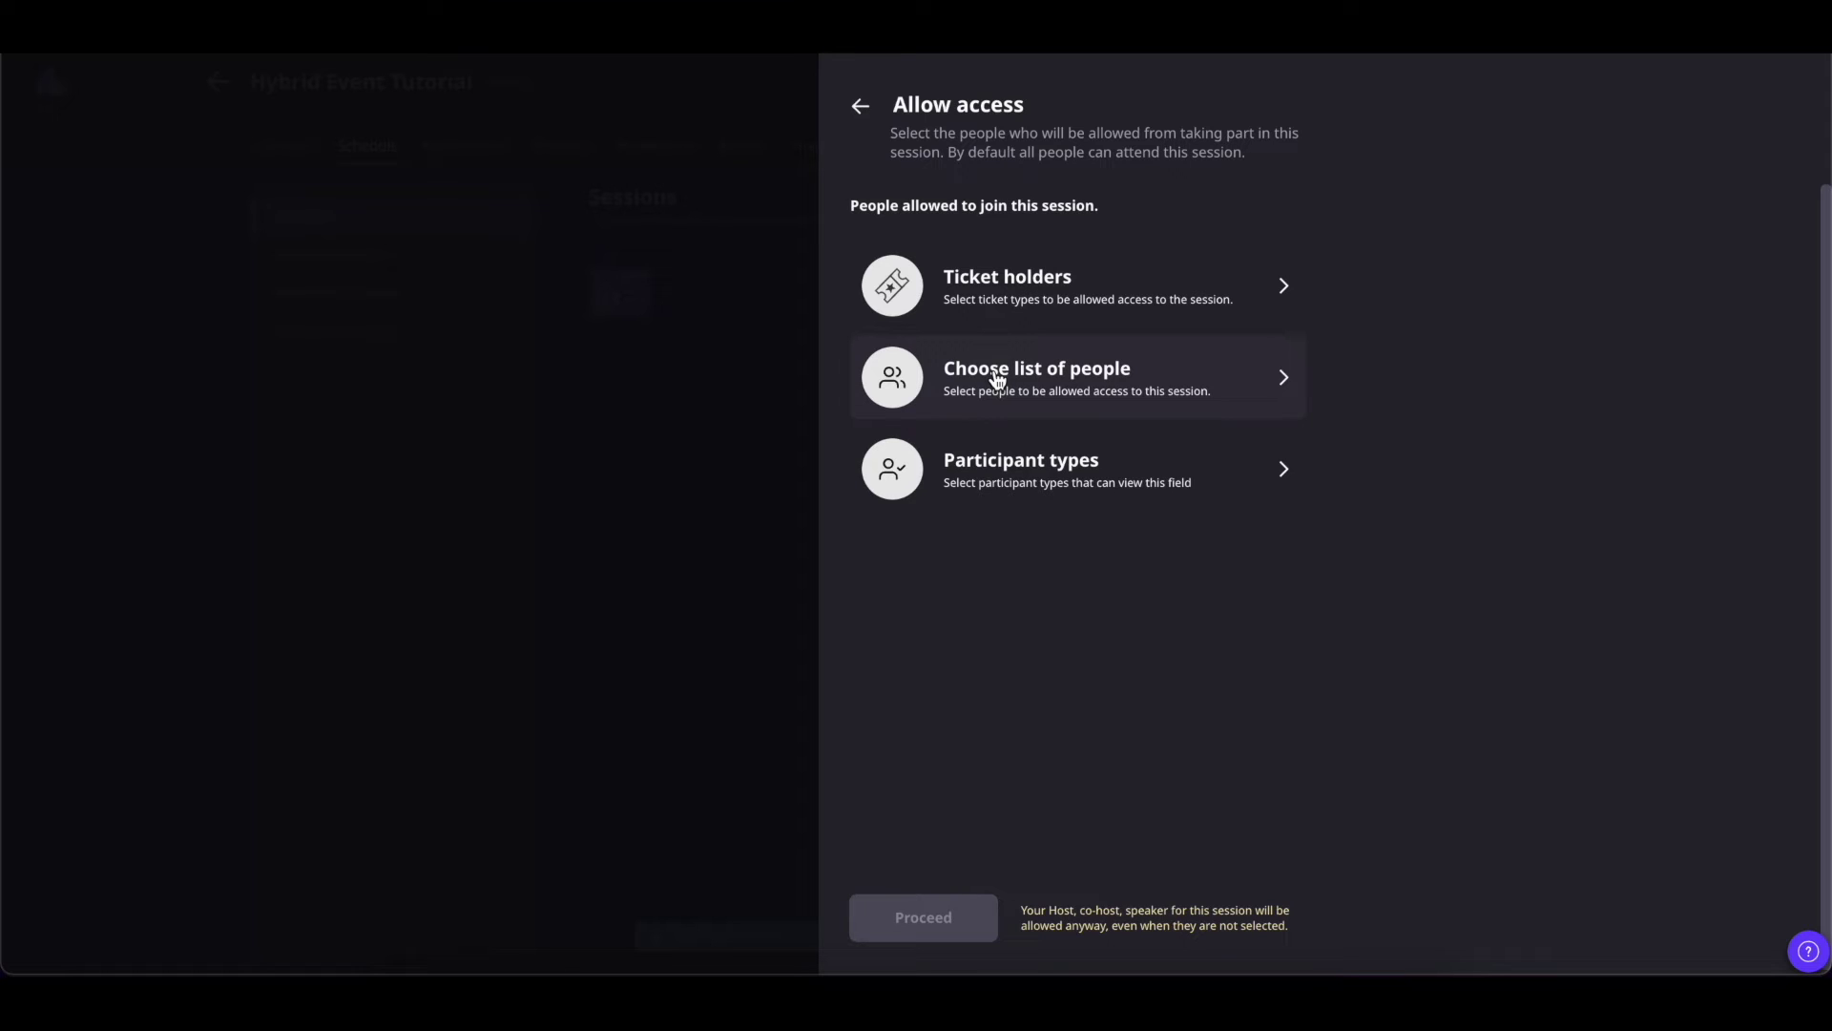
left_click(1013, 484)
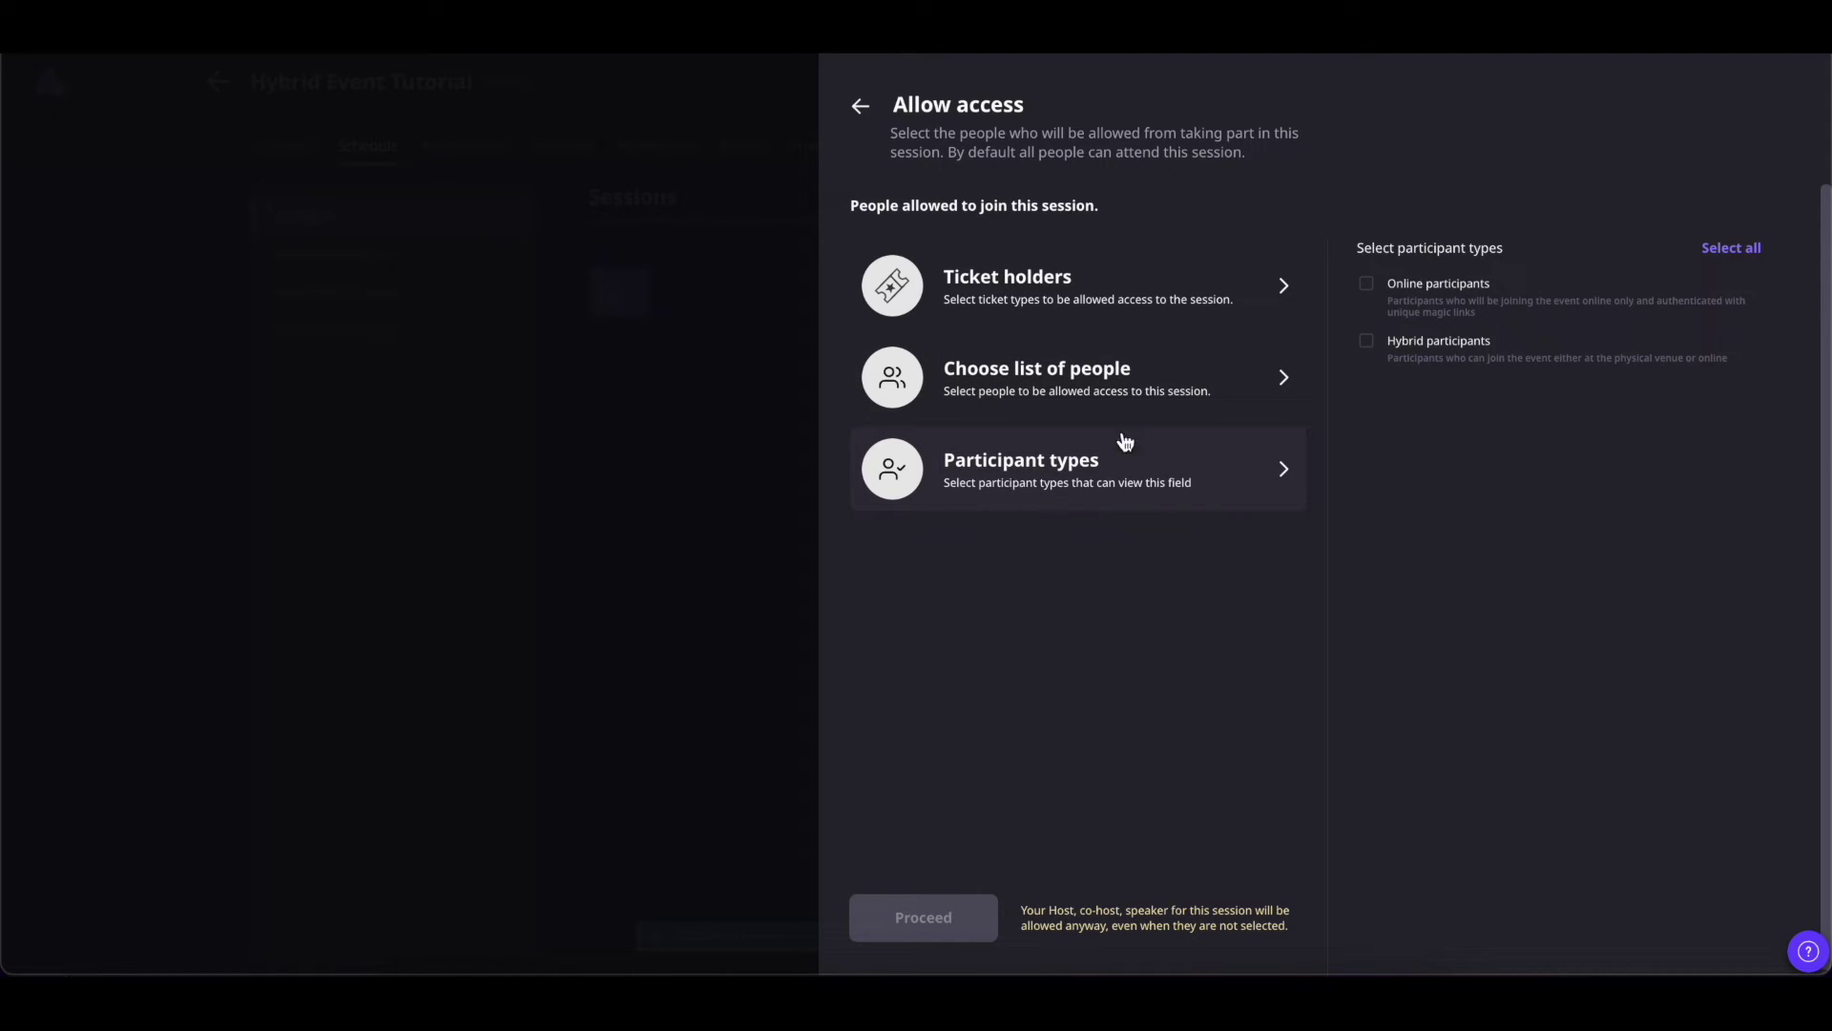
left_click(1366, 292)
left_click(1371, 346)
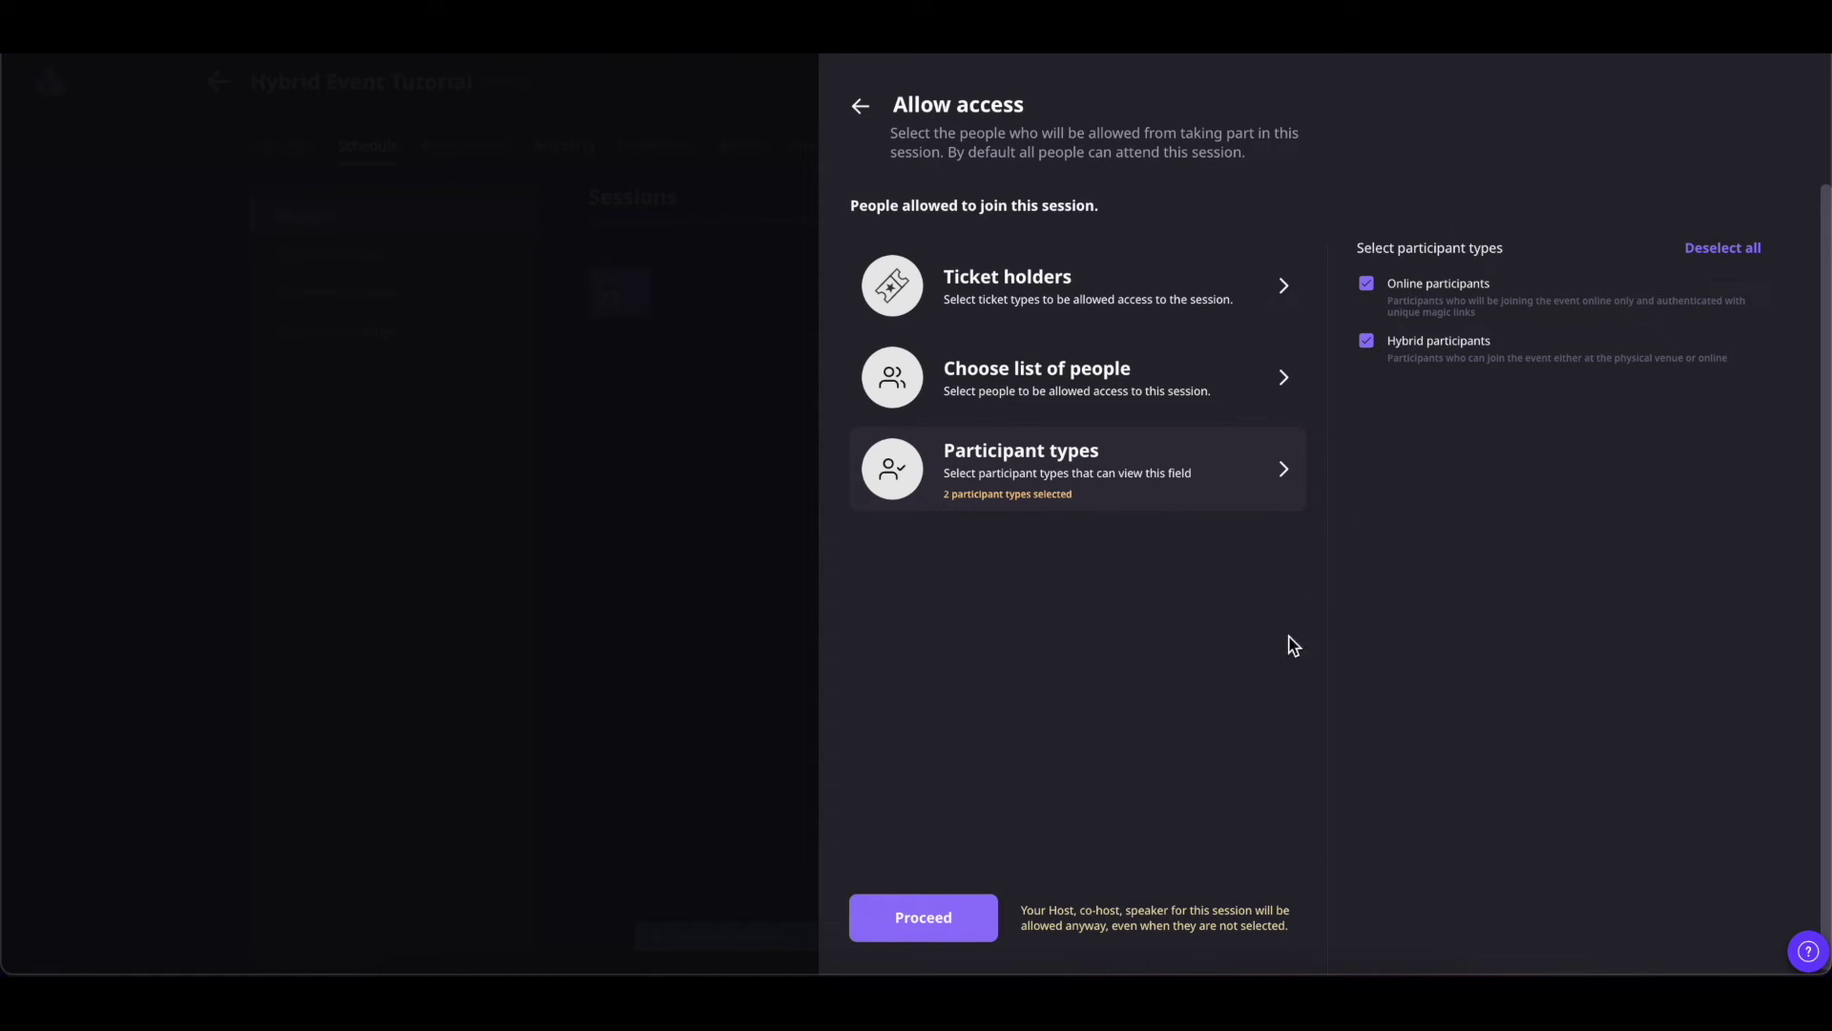
left_click(935, 918)
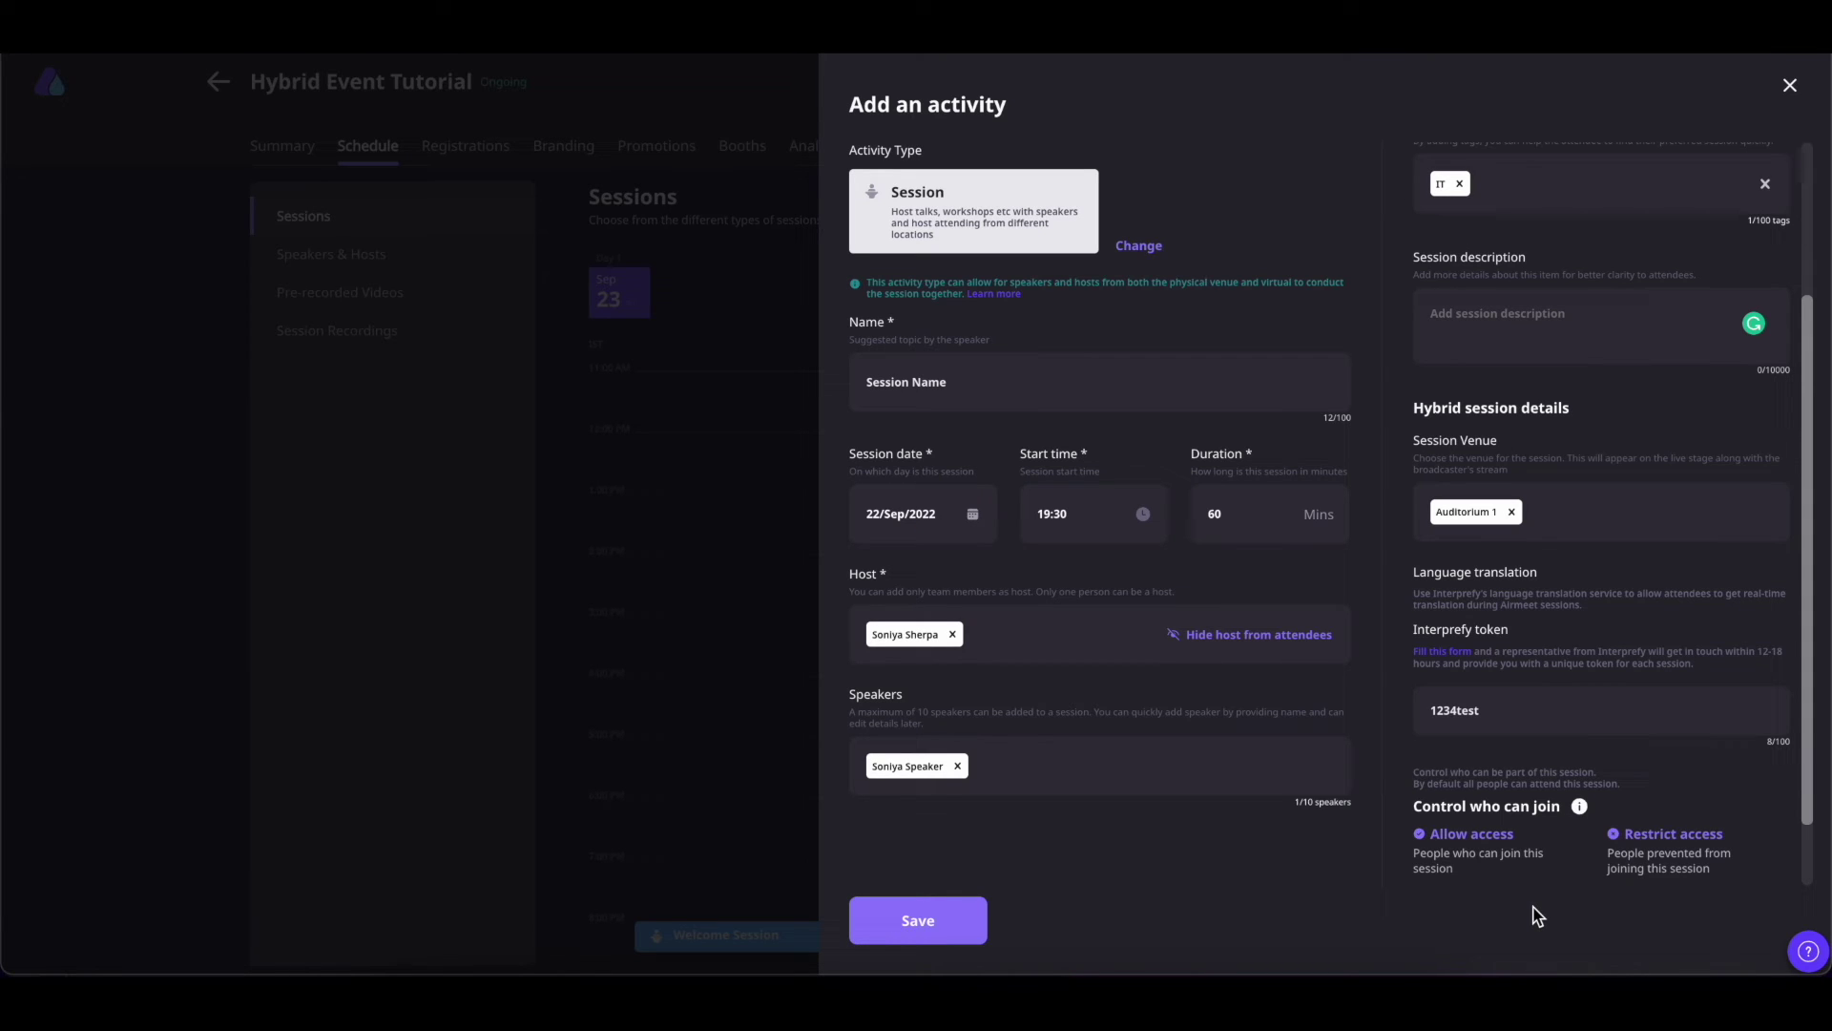
left_click(1693, 837)
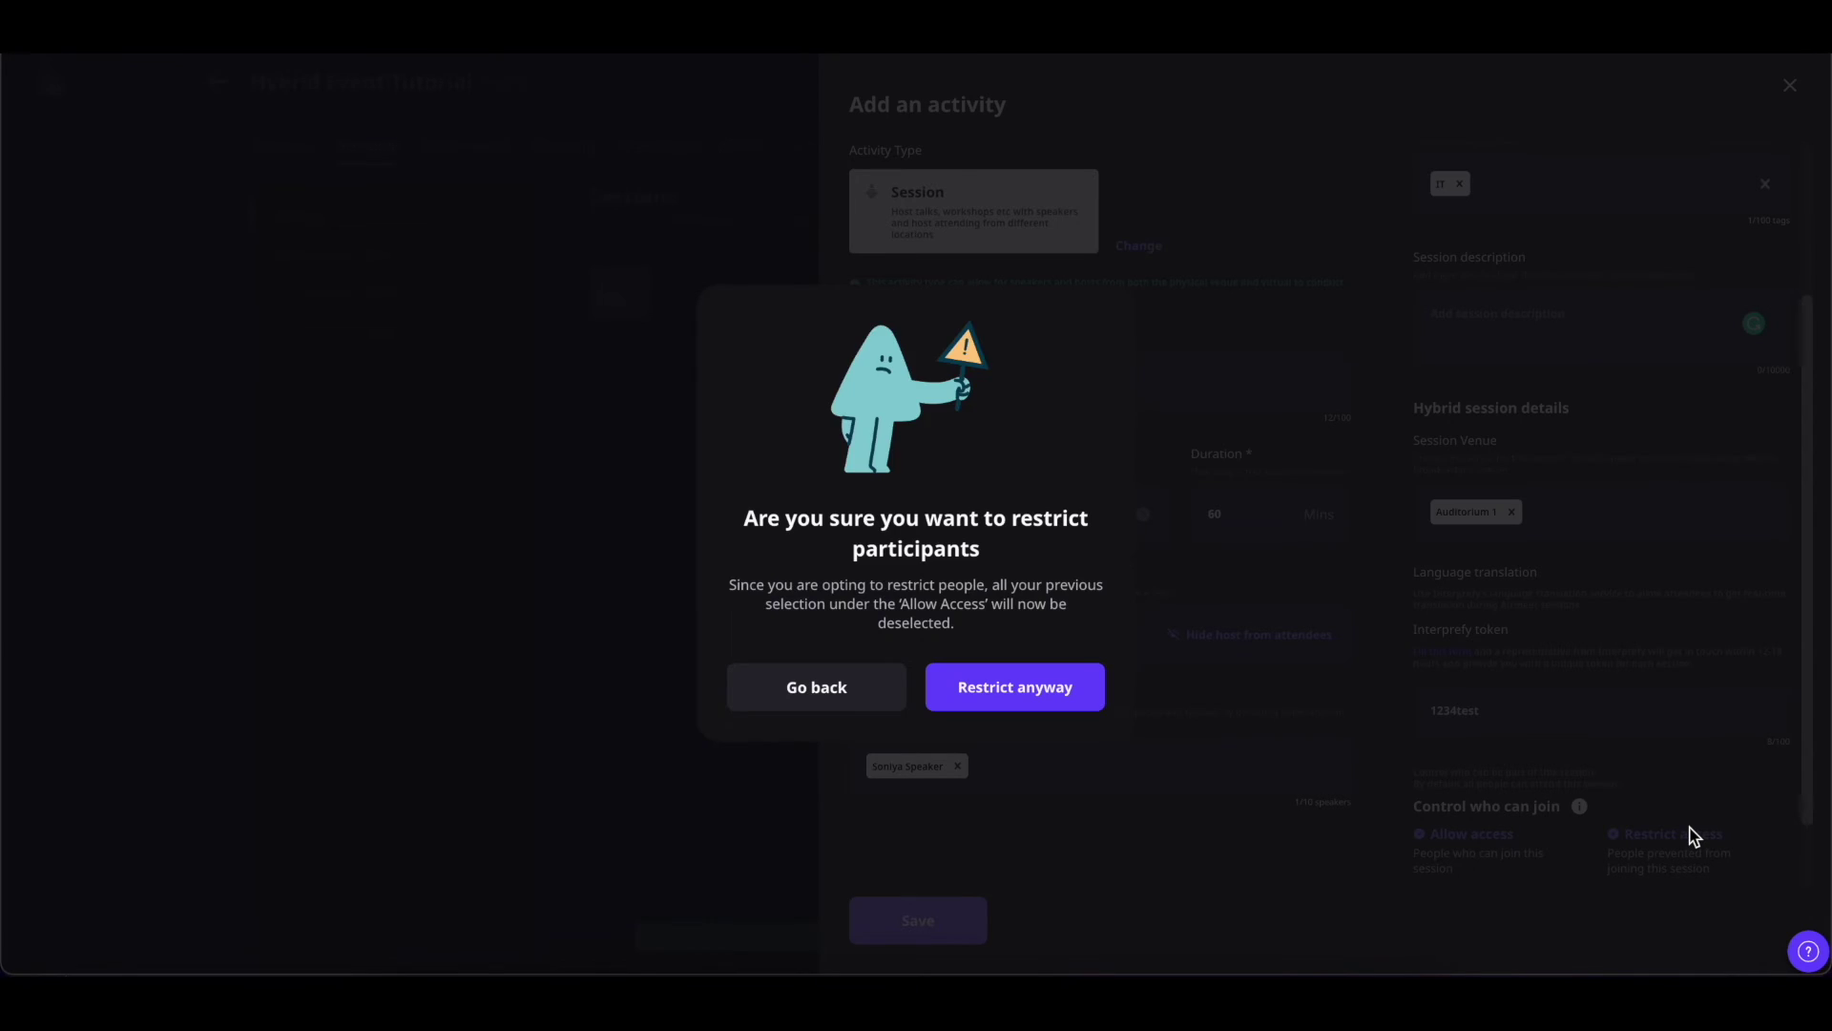
Restrict access to block Online participants, then save the session
left_click(1014, 687)
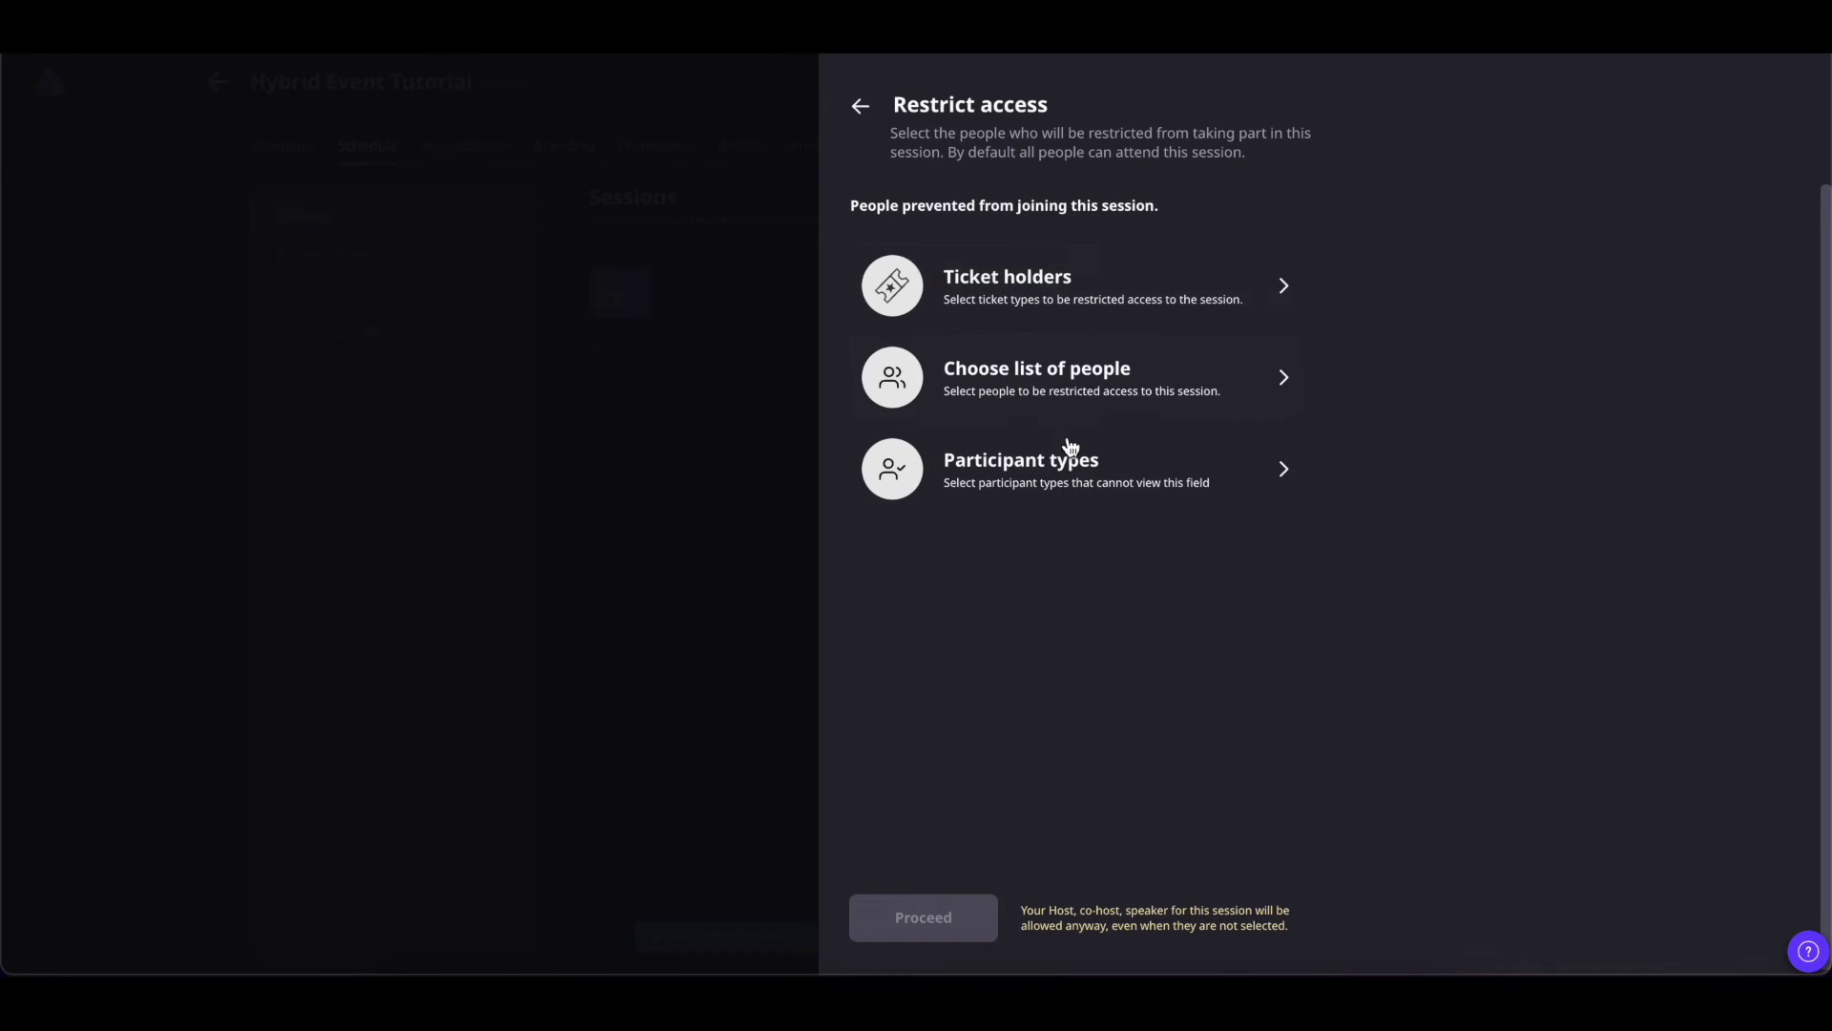
left_click(1014, 481)
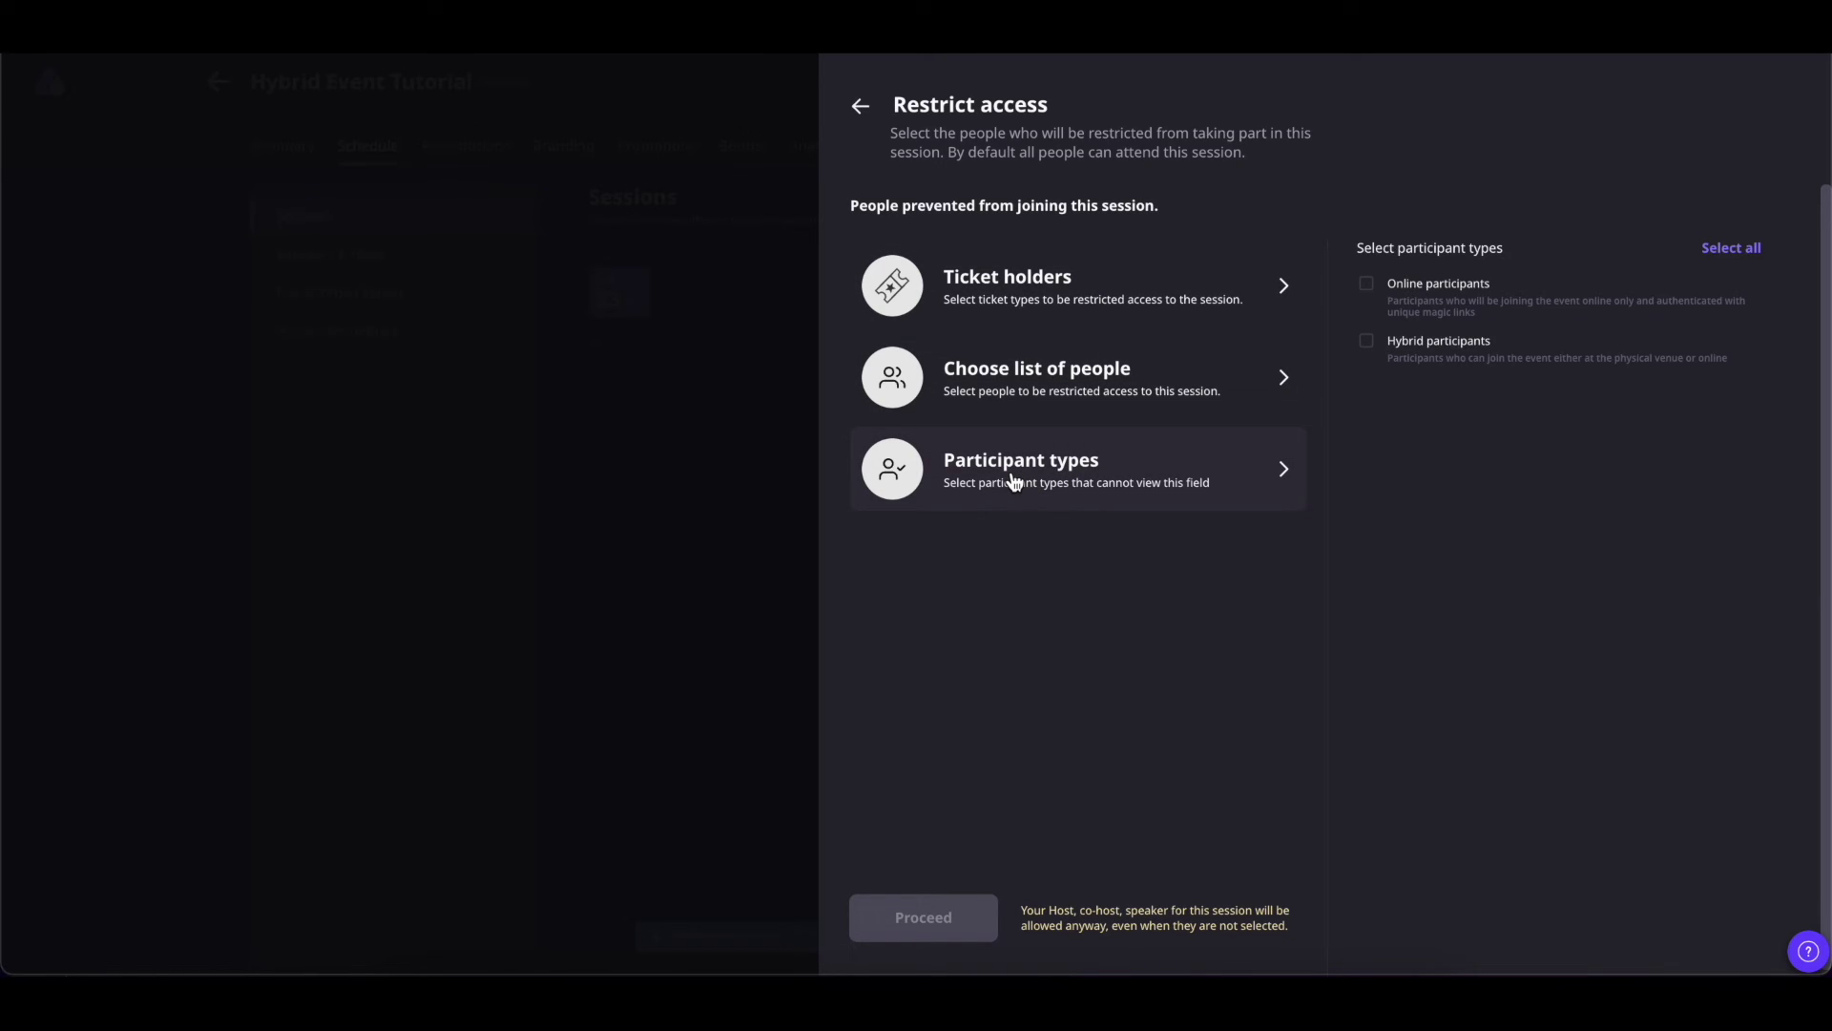
left_click(1366, 284)
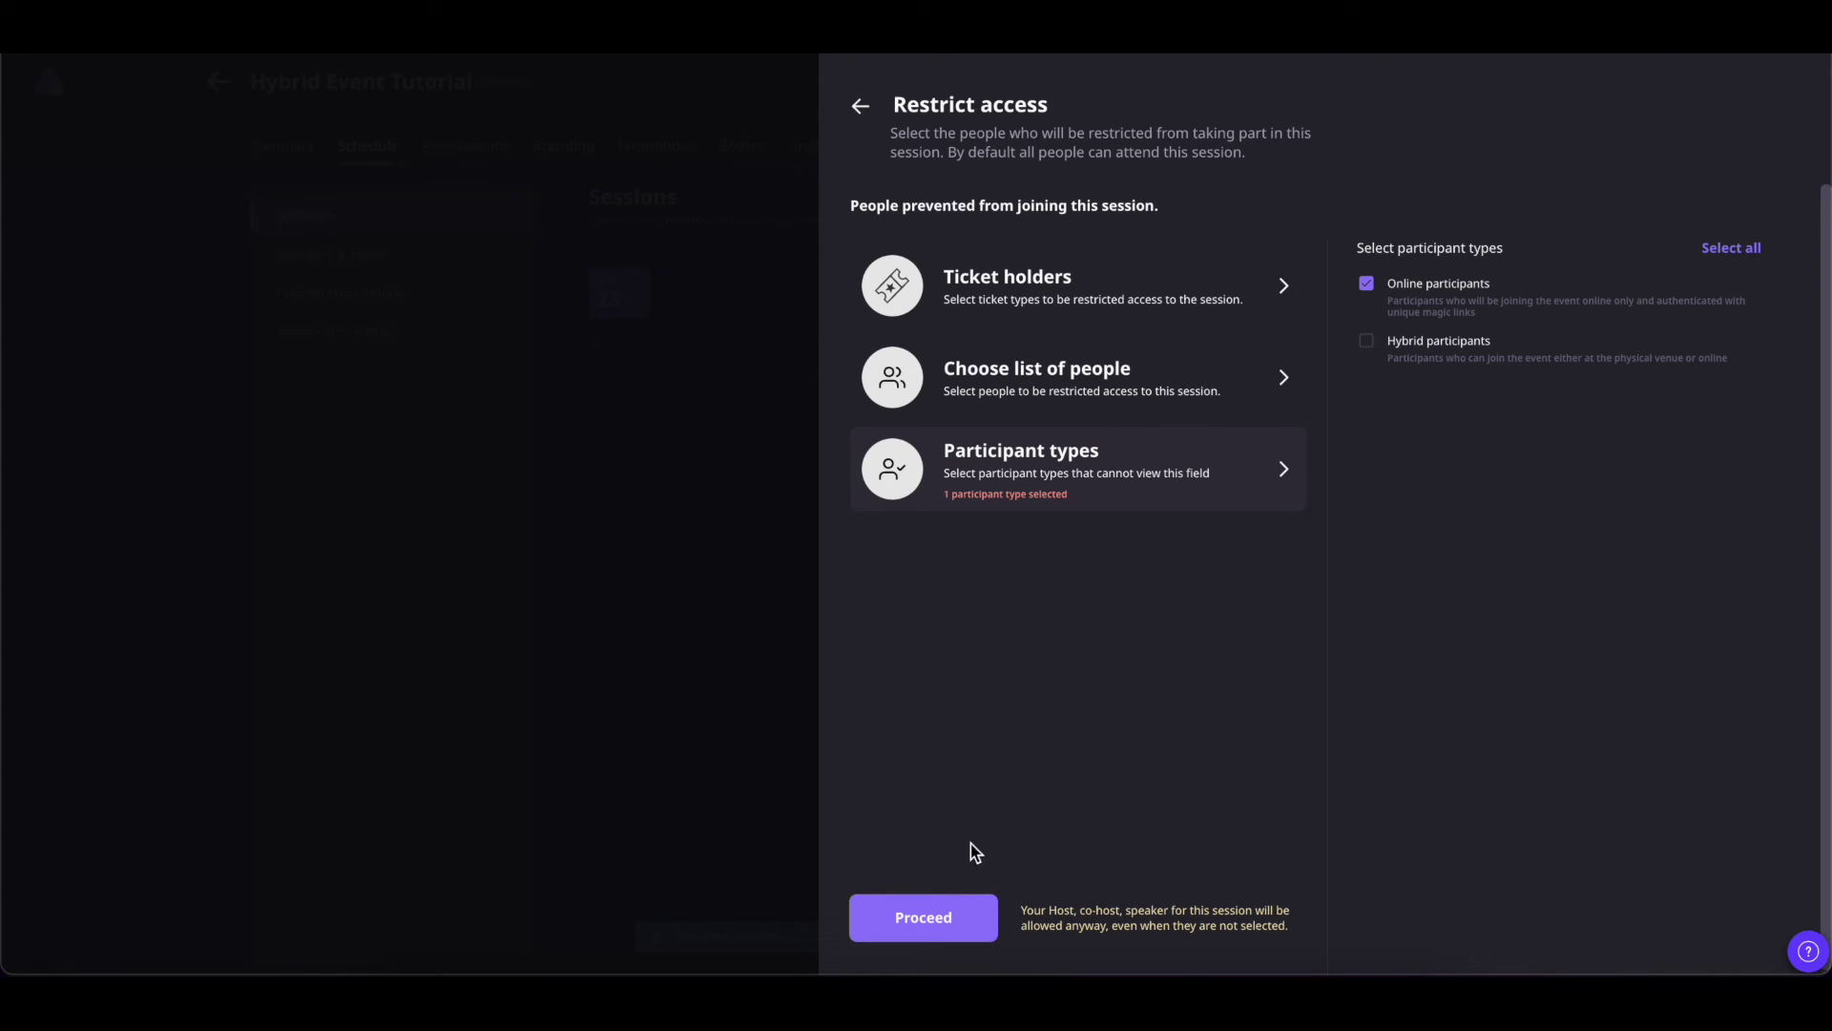
left_click(927, 922)
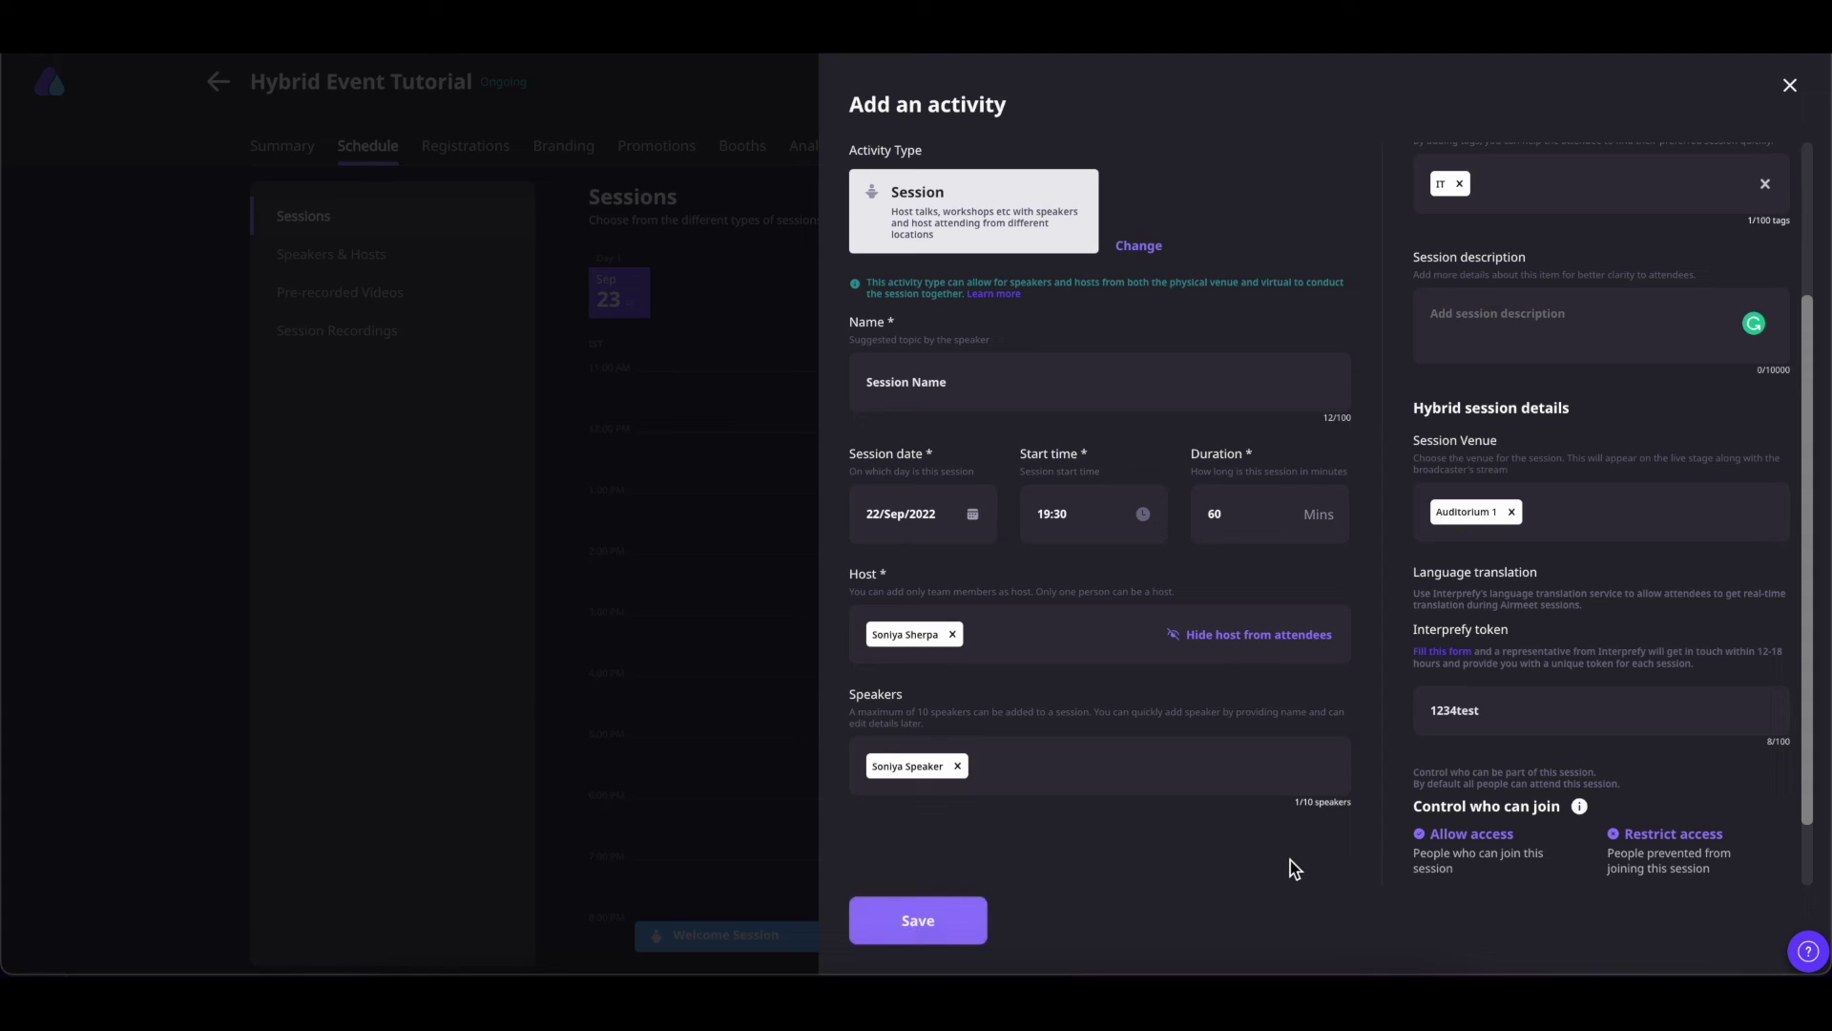
left_click(941, 923)
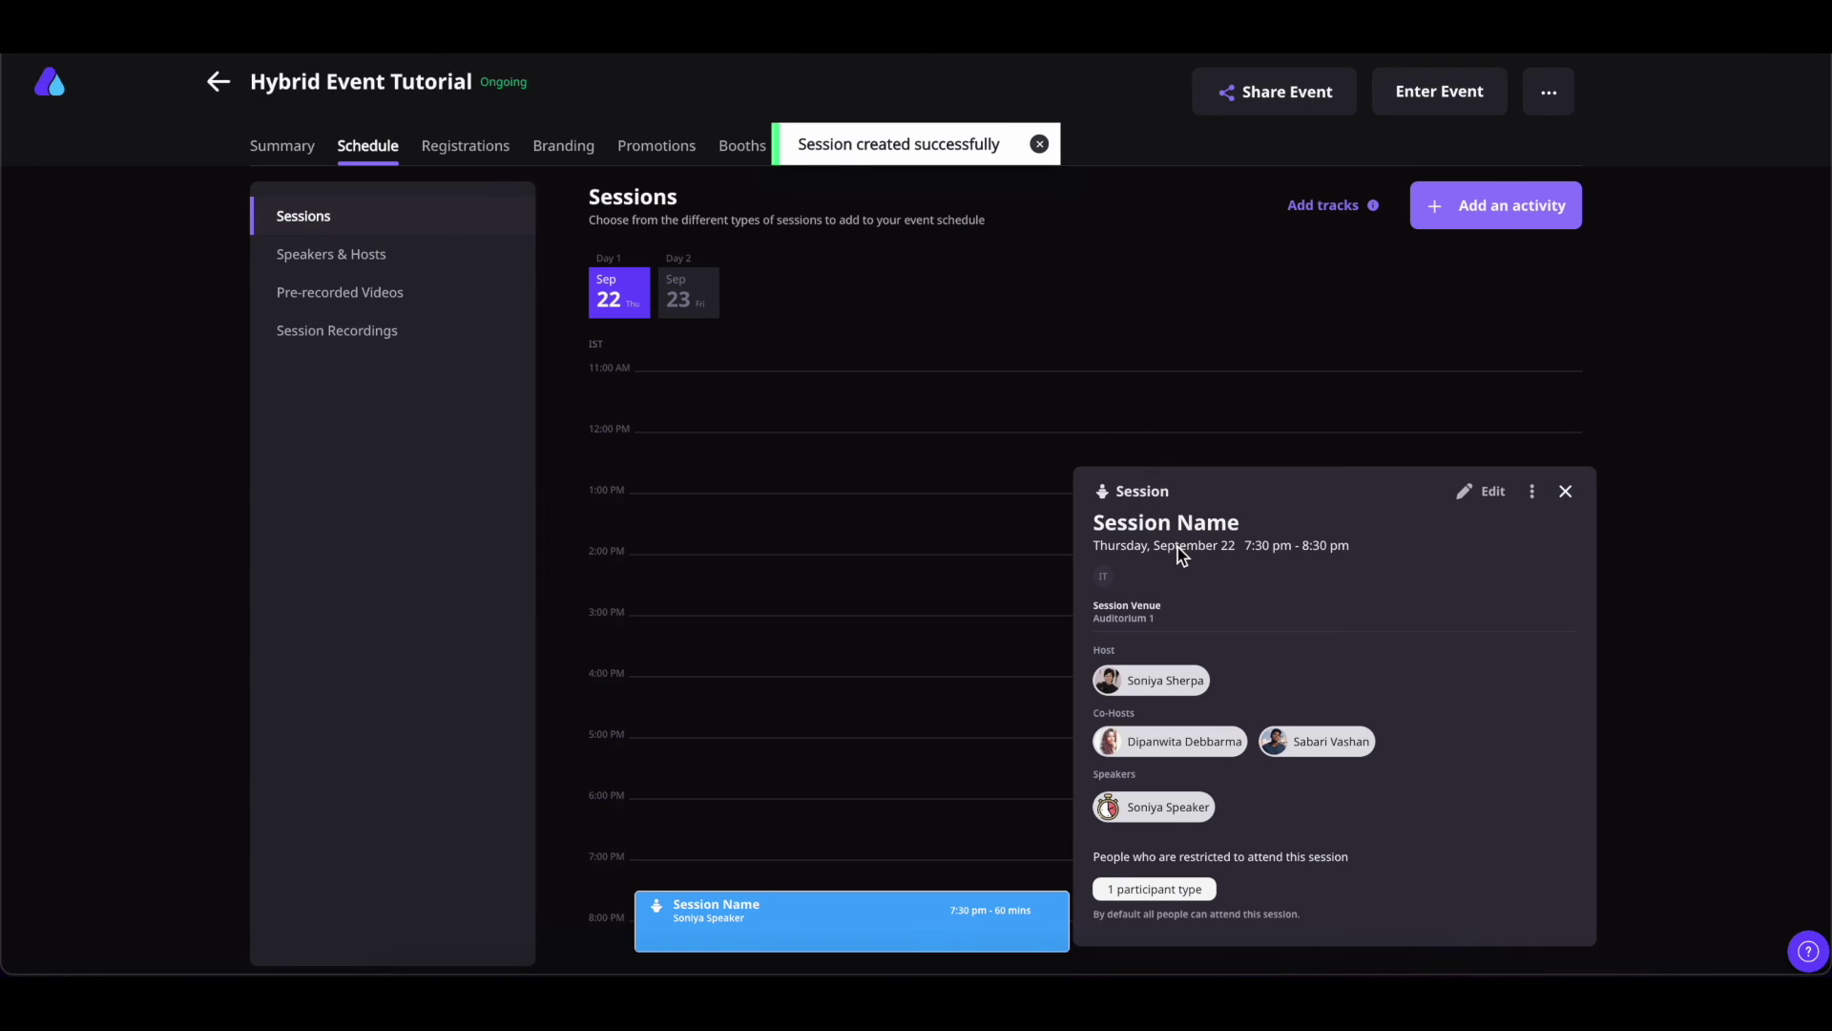
Check Session Name at 7:30 pm on the 22 Sep schedule in its edit panel, then close it
scroll(1308, 667, "down", 2)
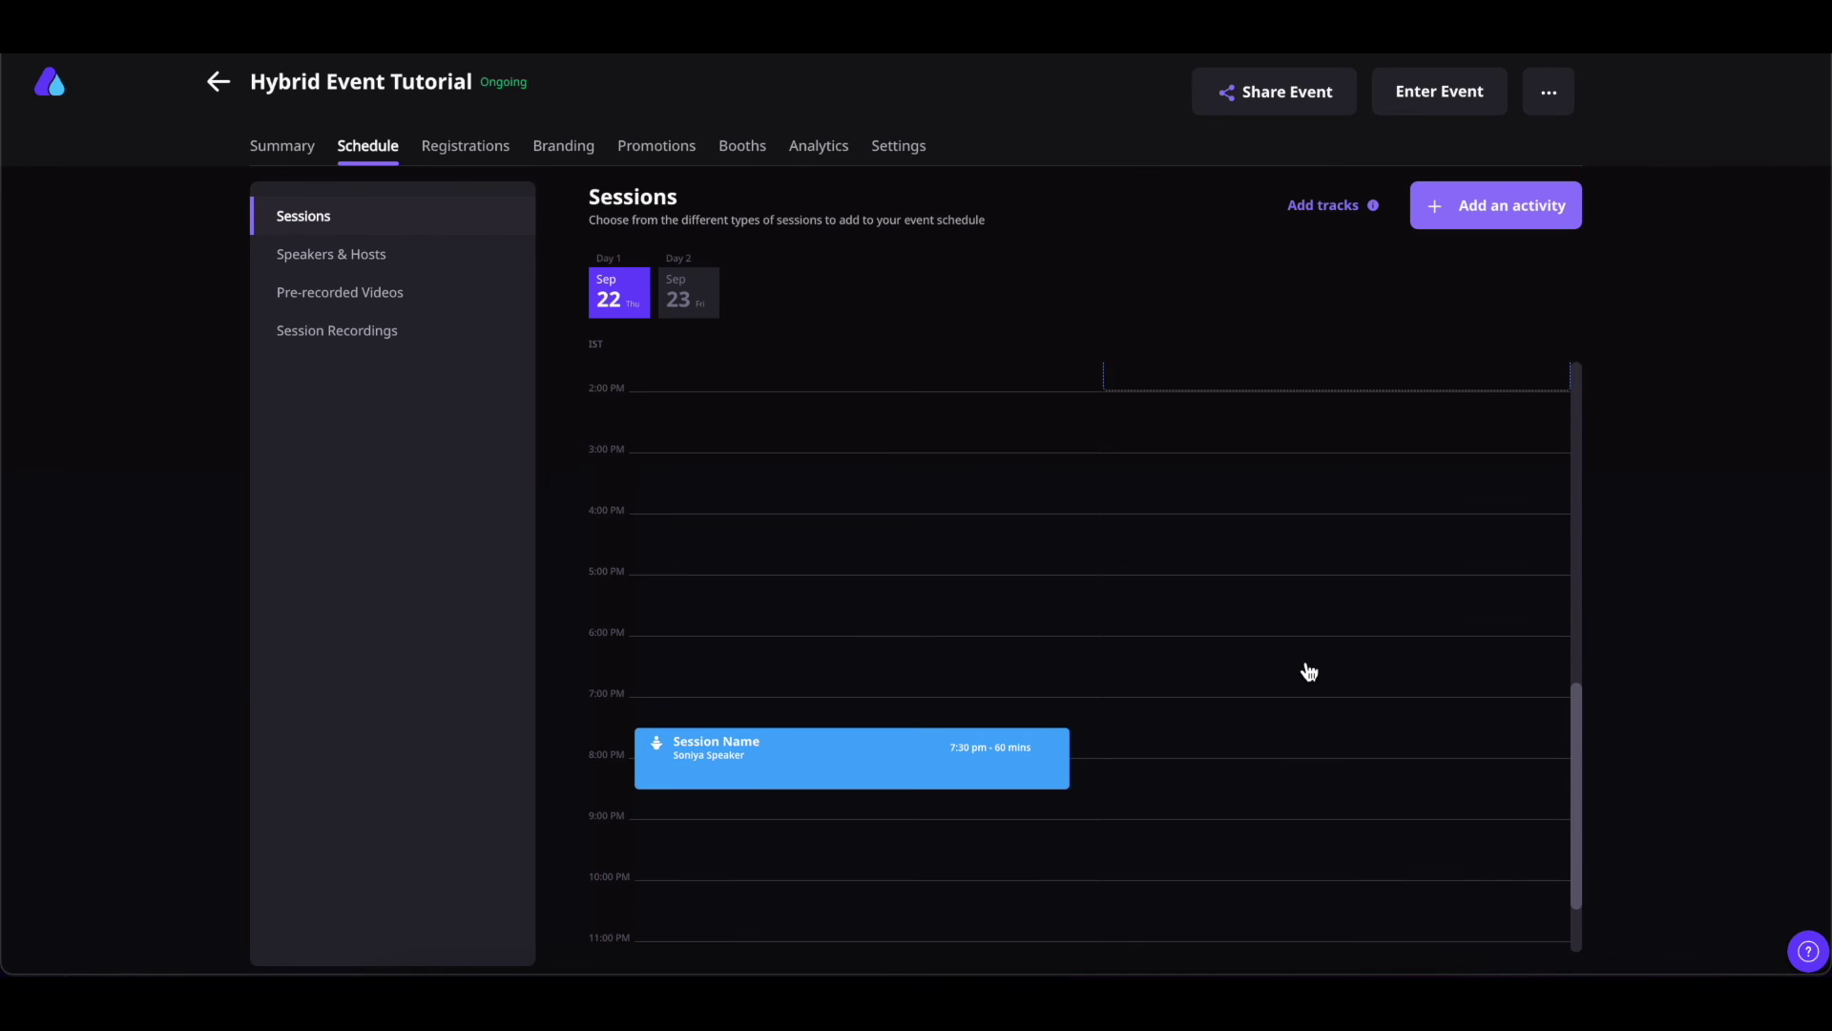
left_click(1000, 769)
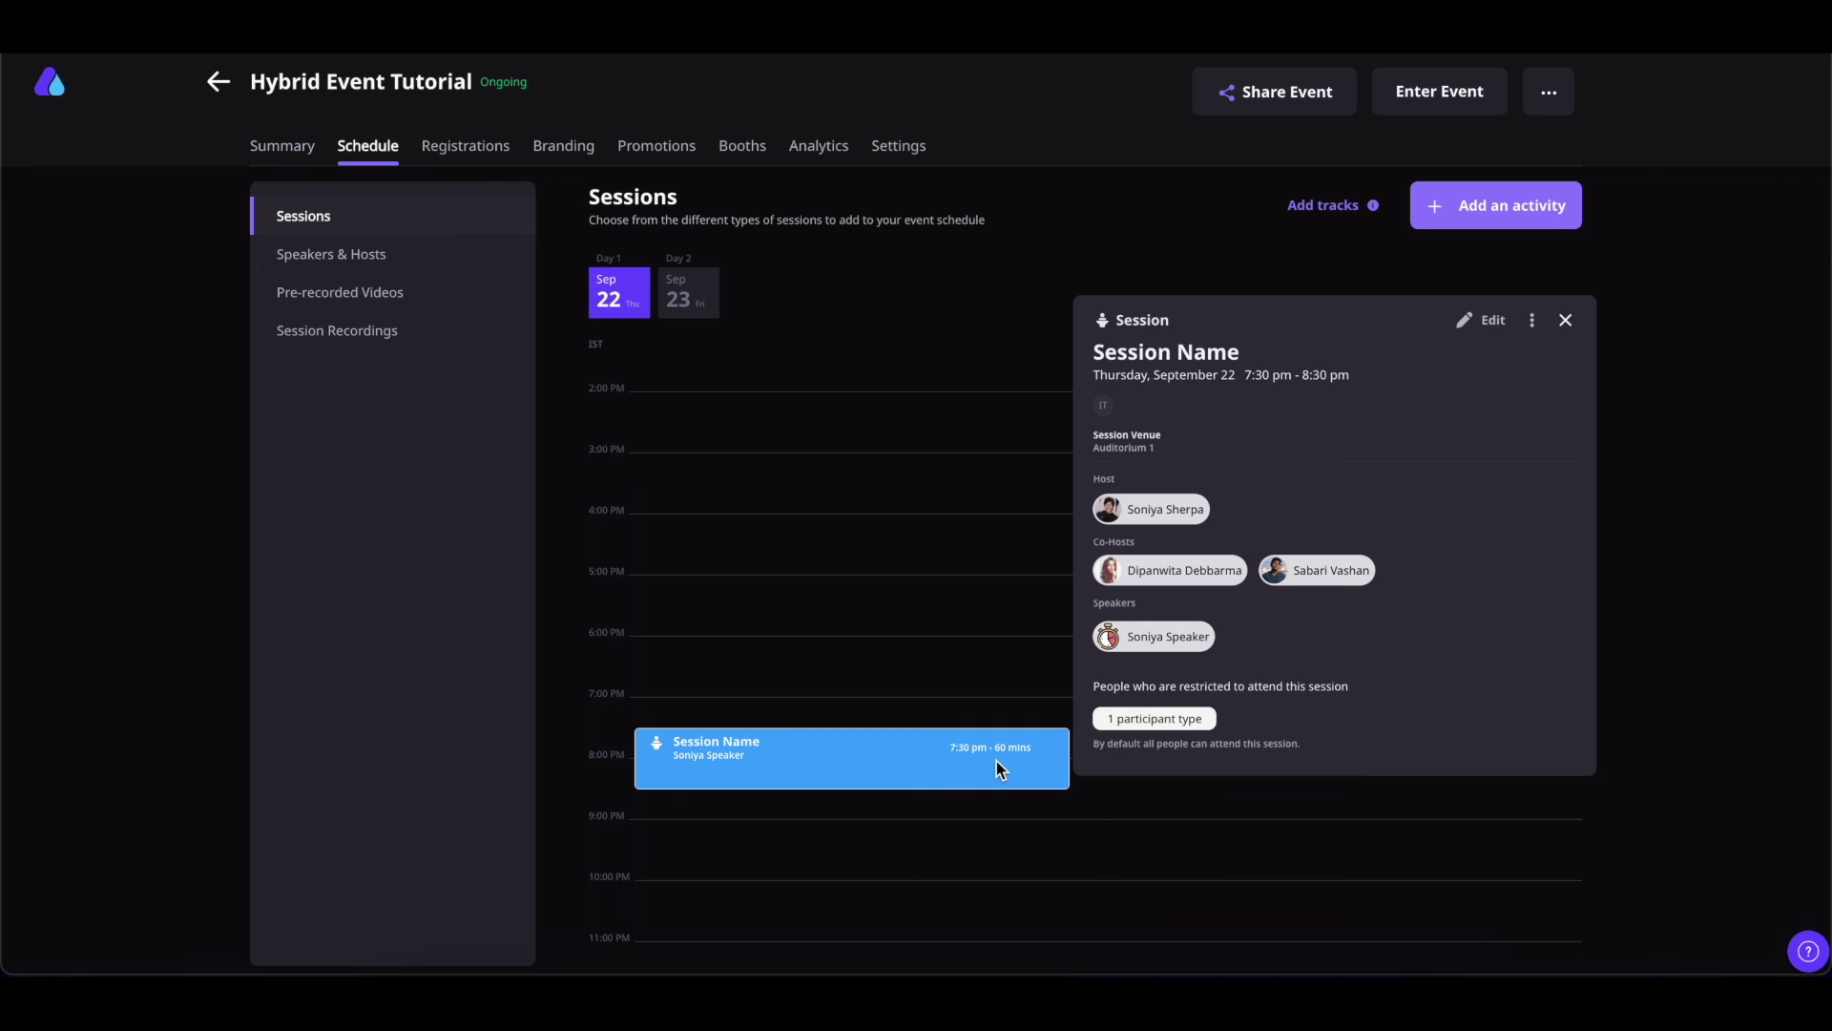
left_click(1461, 324)
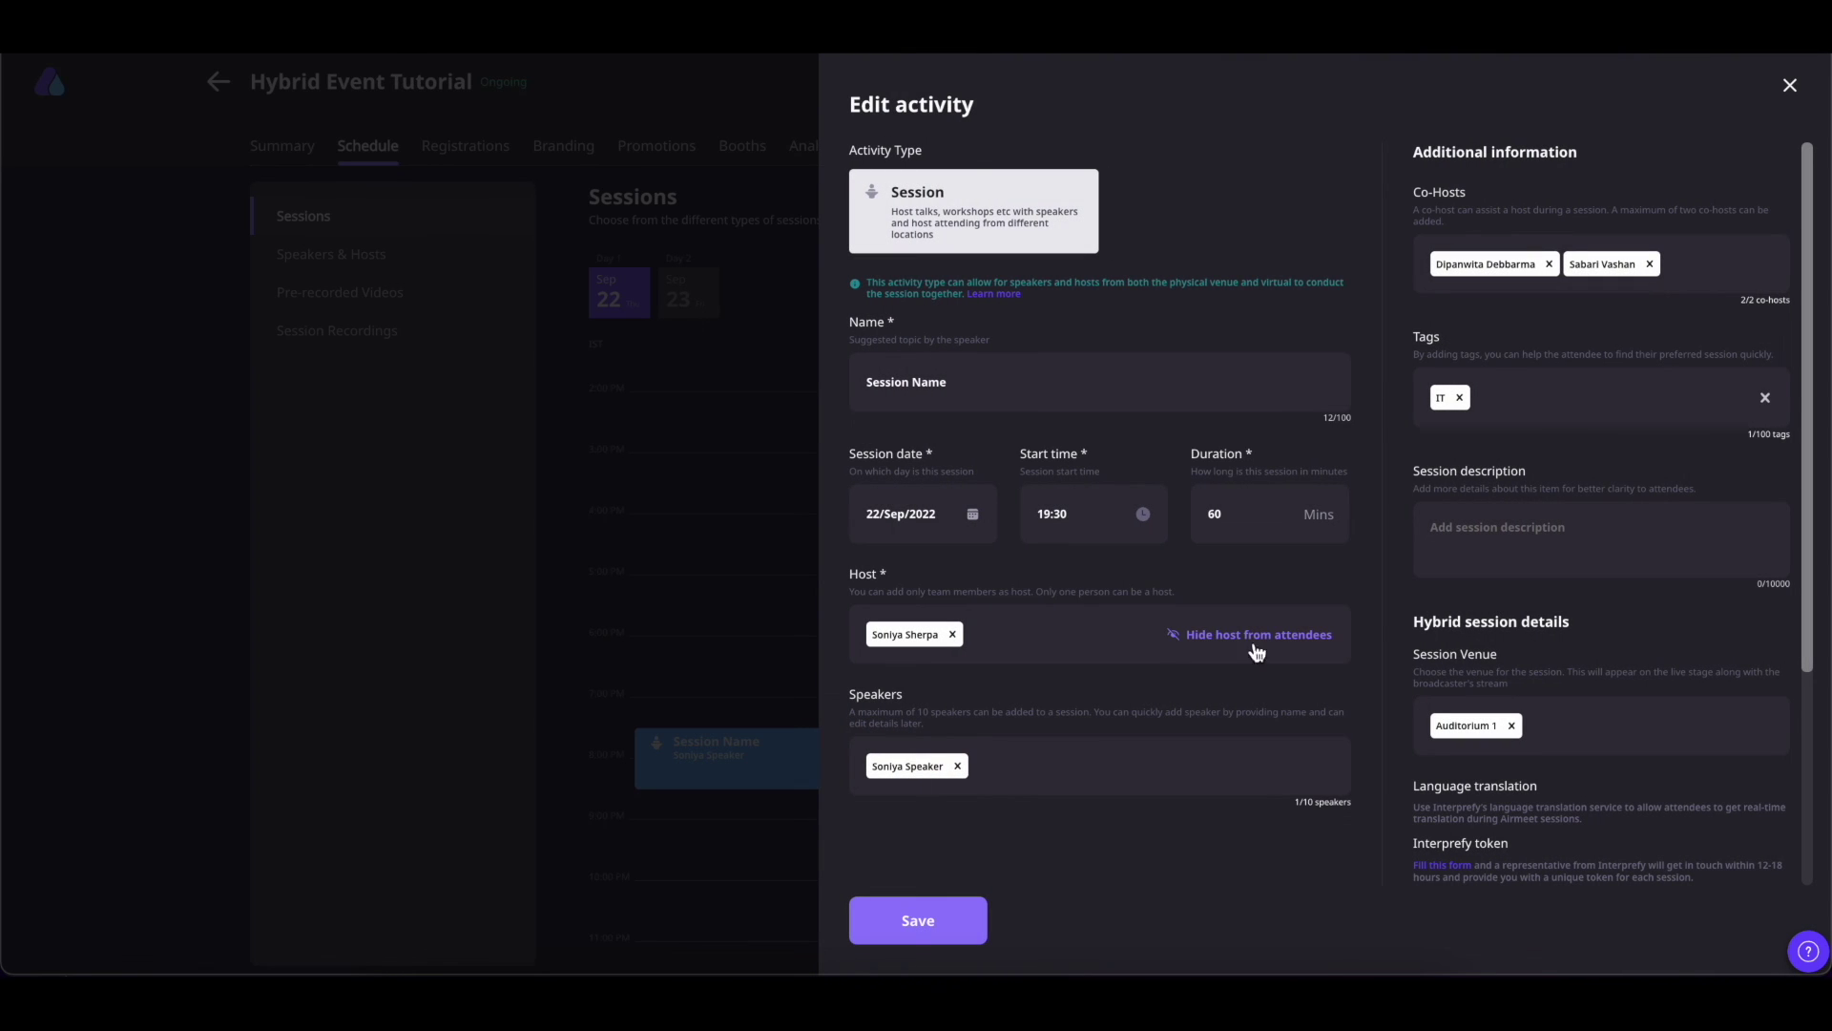
key("Escape")
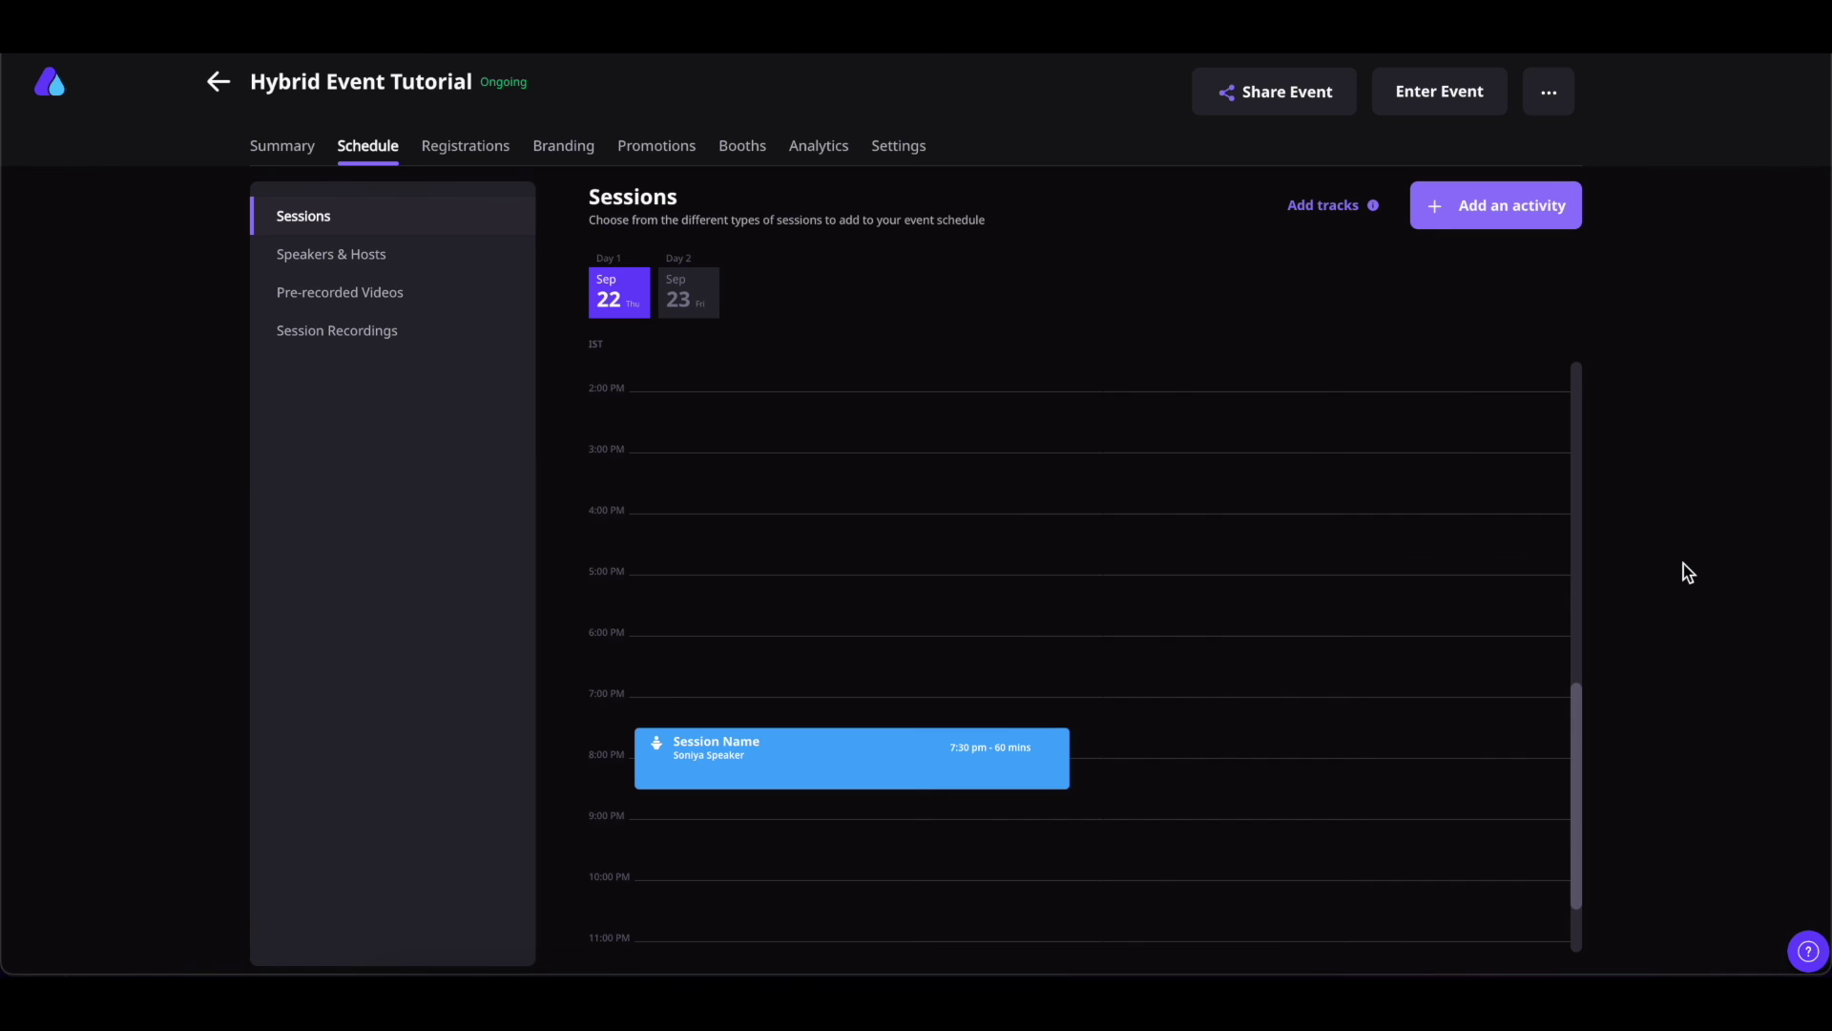